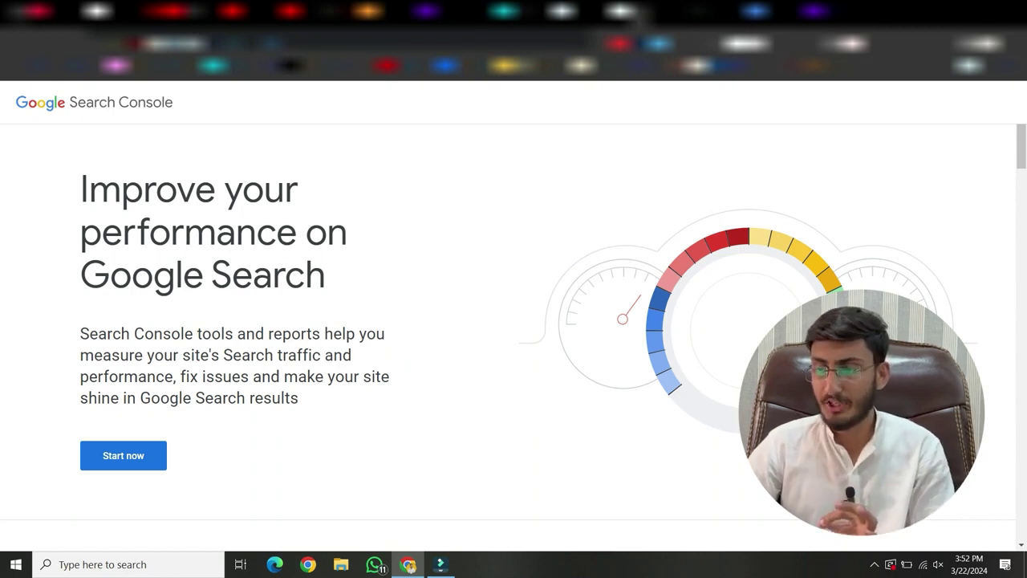
pyautogui.click(123, 455)
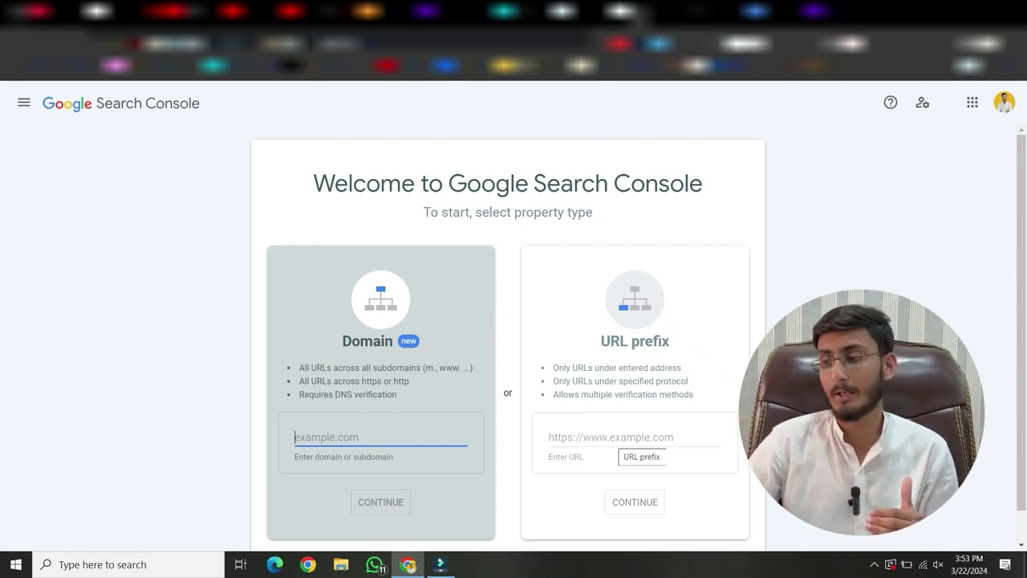
pyautogui.click(634, 438)
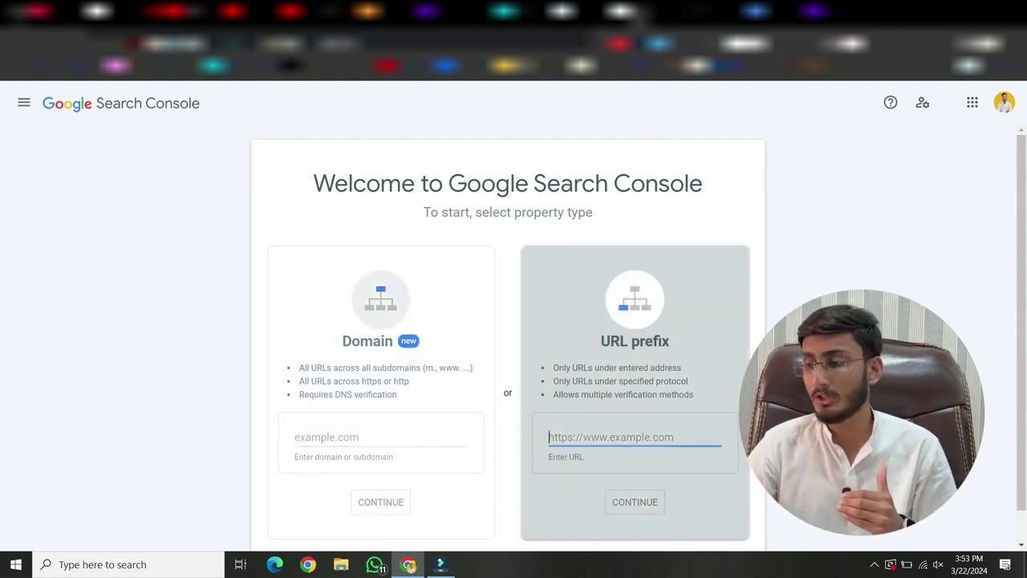
pyautogui.write('https://gaarage.online/')
pyautogui.press('Return')
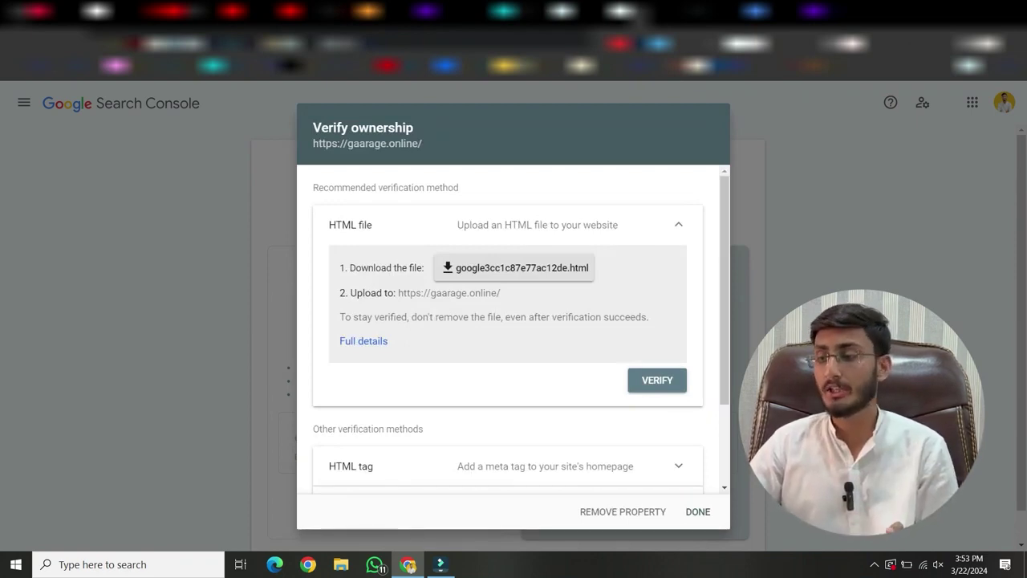
# Expand the HTML tag verification method for the property and copy its meta tag for the site's <head> section.
pyautogui.scroll(-2, 363, 340)
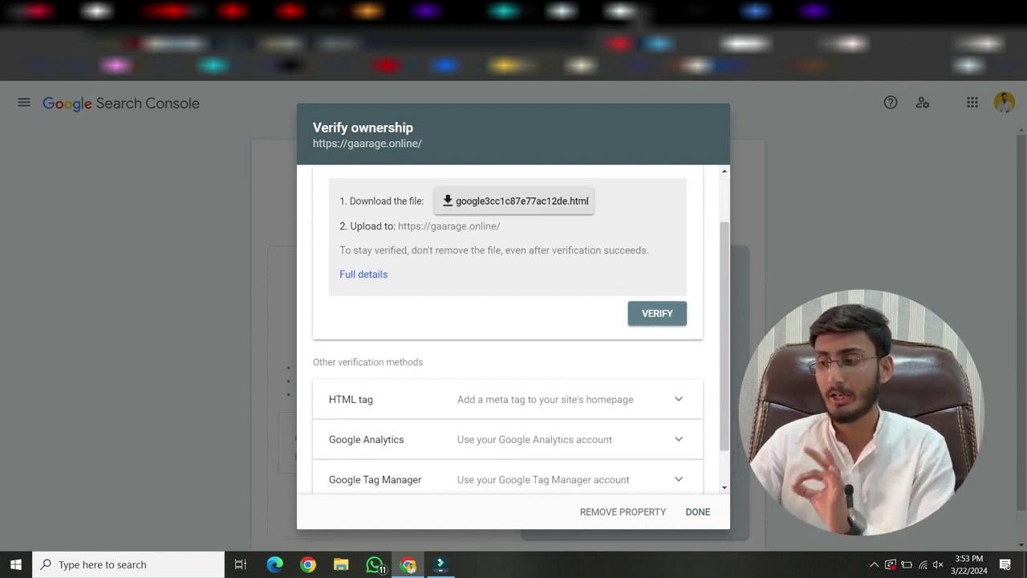
pyautogui.click(677, 399)
pyautogui.scroll(-3, 508, 337)
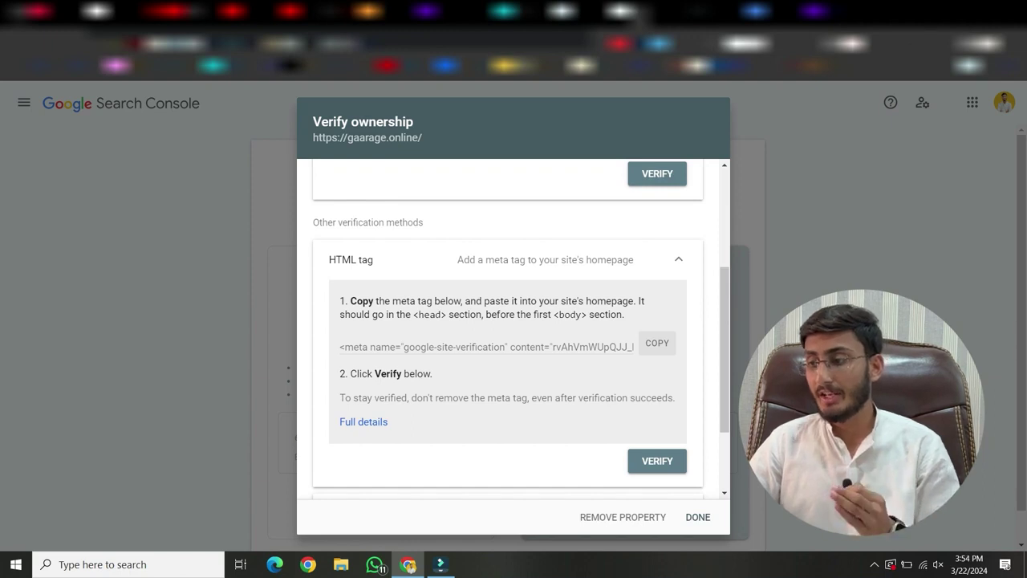
pyautogui.click(657, 343)
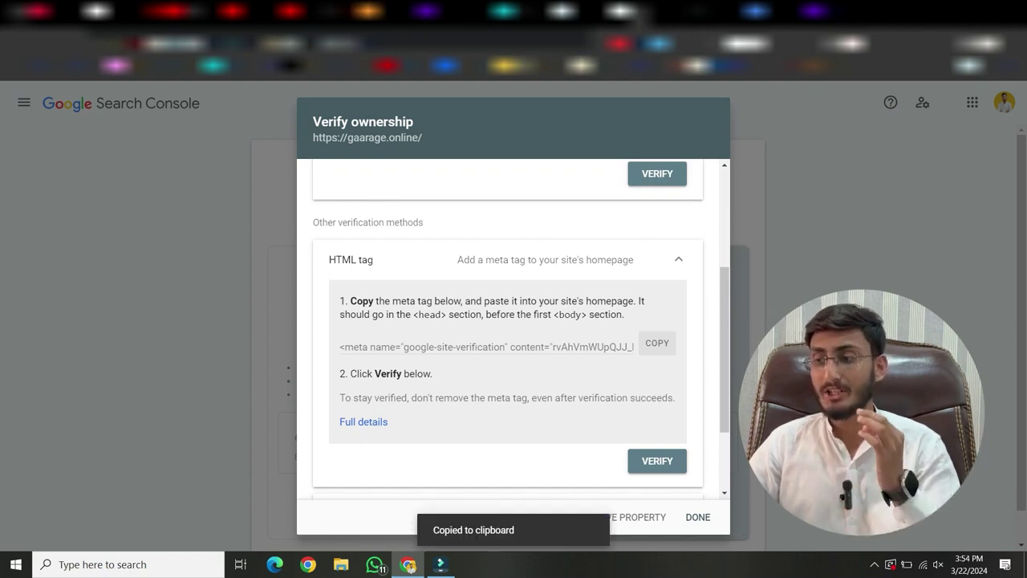
pyautogui.moveTo(411, 315); pyautogui.dragTo(453, 315)
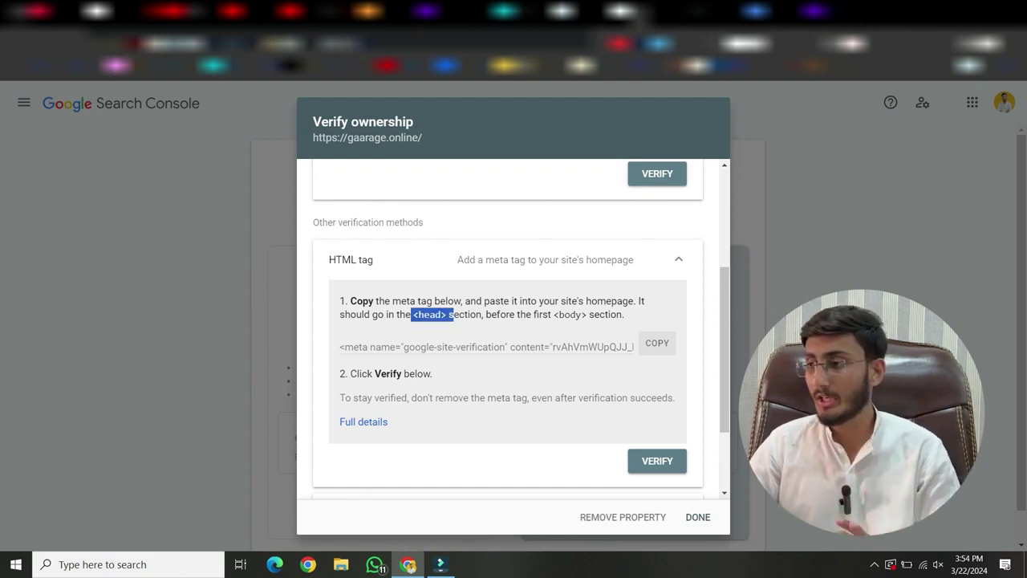
# Switch to the Shopify admin and open theme.liquid in the code editor of the current impulse-theme.
pyautogui.click(678, 14)
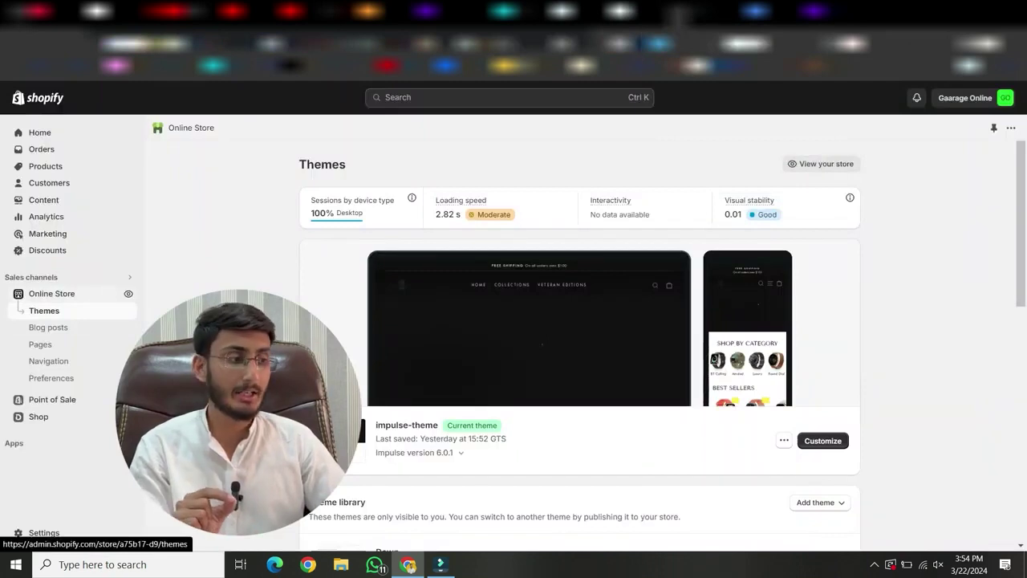
pyautogui.click(784, 440)
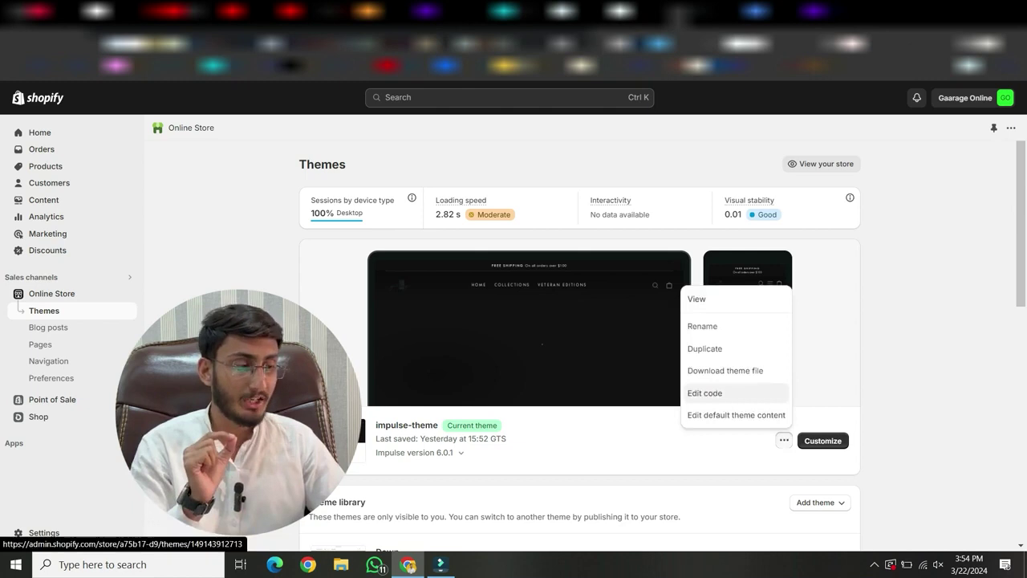
pyautogui.click(705, 392)
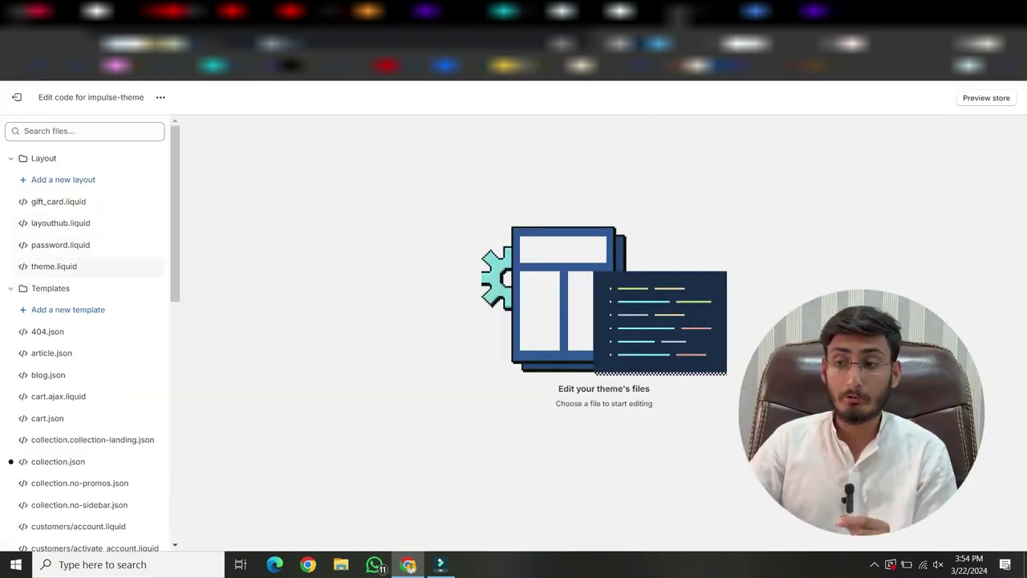
pyautogui.click(54, 265)
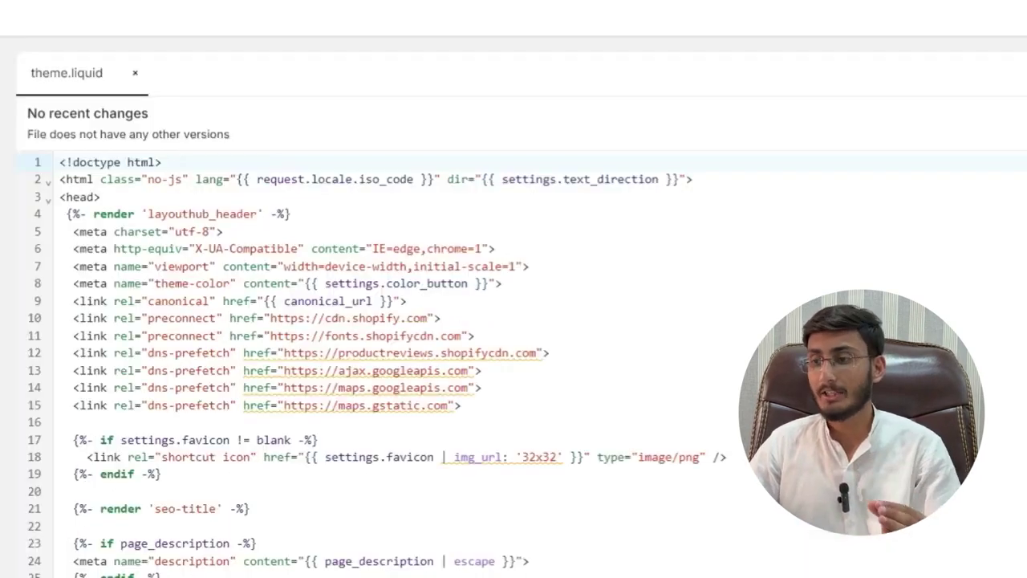
# Paste the copied google-site-verification meta tag with its verification token on a new line directly below <head>, and save theme.liquid.
pyautogui.click(63, 198)
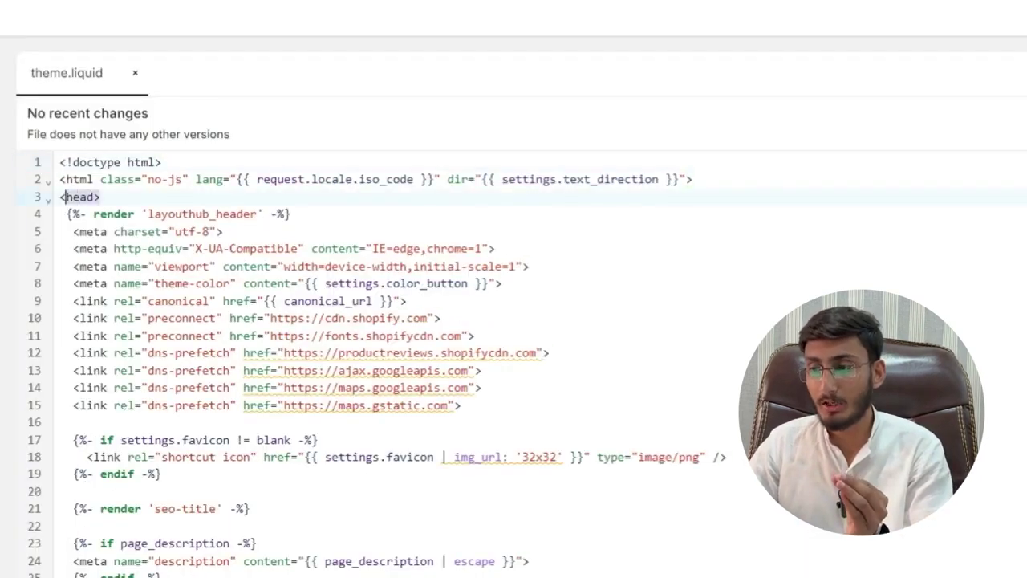
pyautogui.click(101, 198)
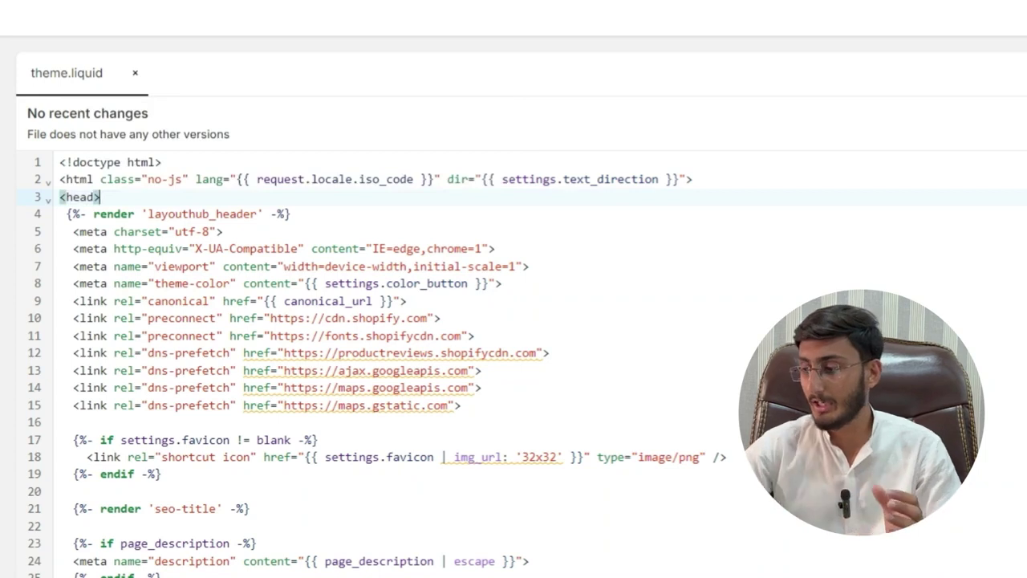
pyautogui.press('Return')
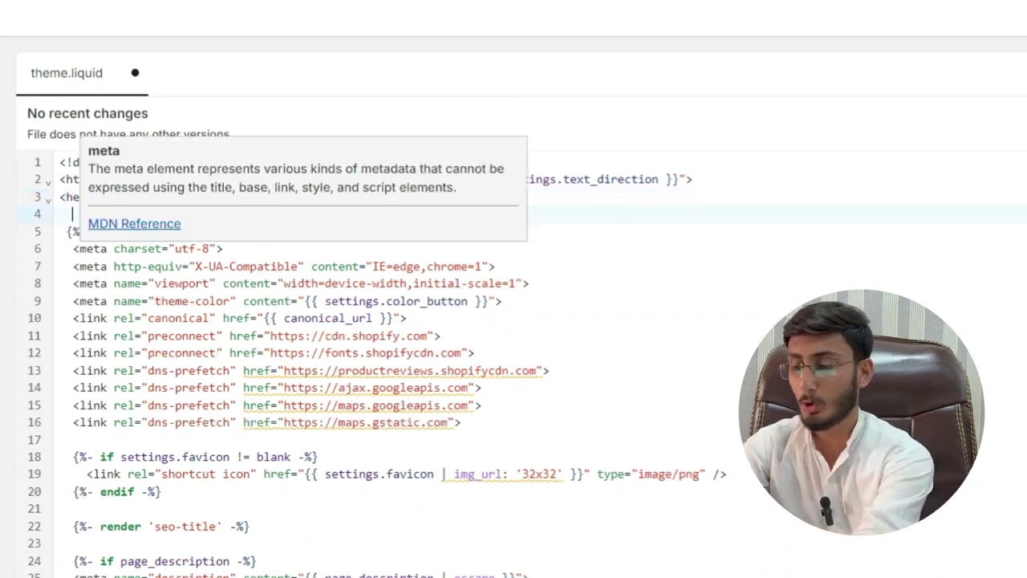
pyautogui.hotkey('ctrl', 'v')
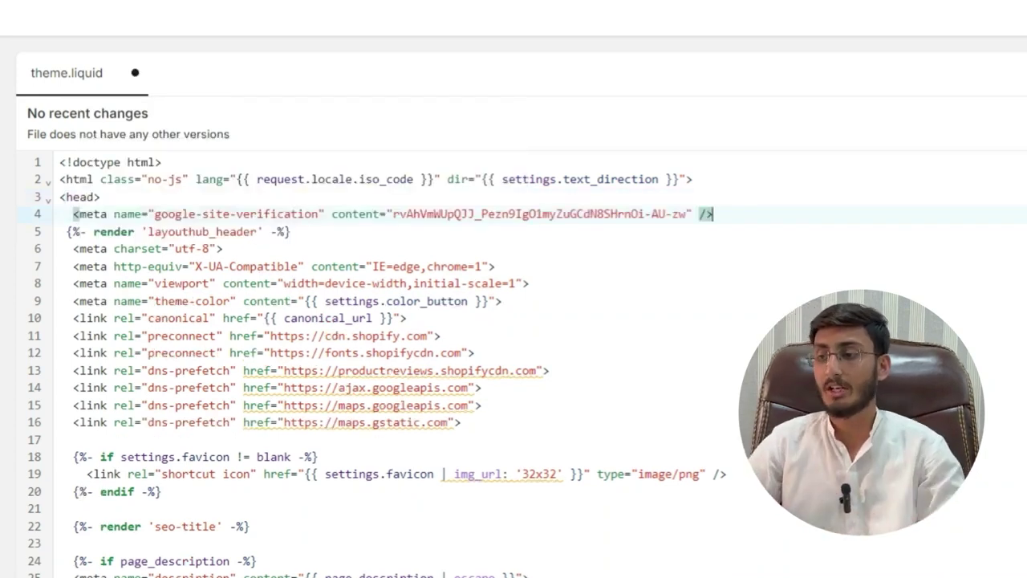
pyautogui.moveTo(79, 213); pyautogui.dragTo(454, 214)
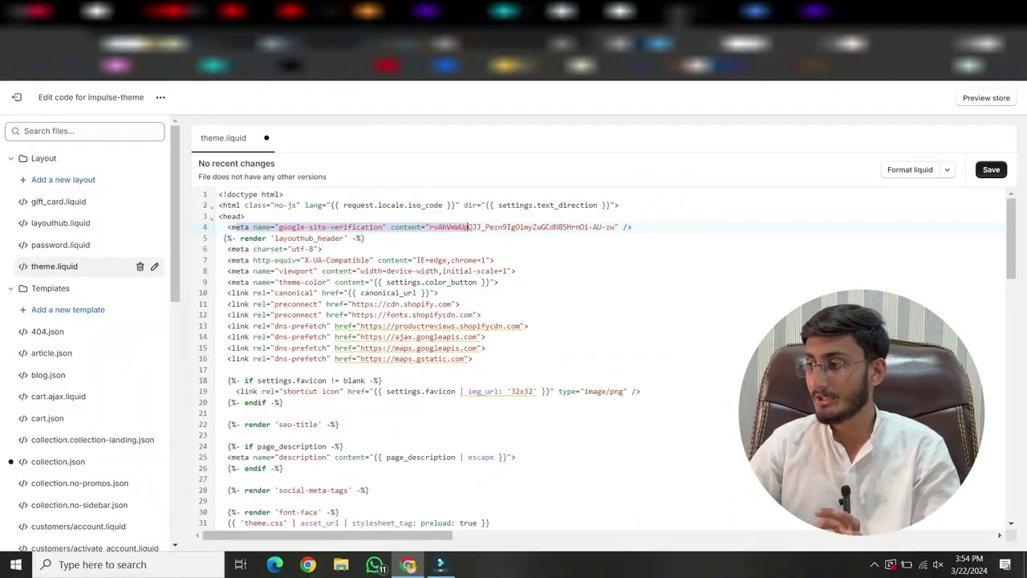
pyautogui.hotkey('ctrl', 's')
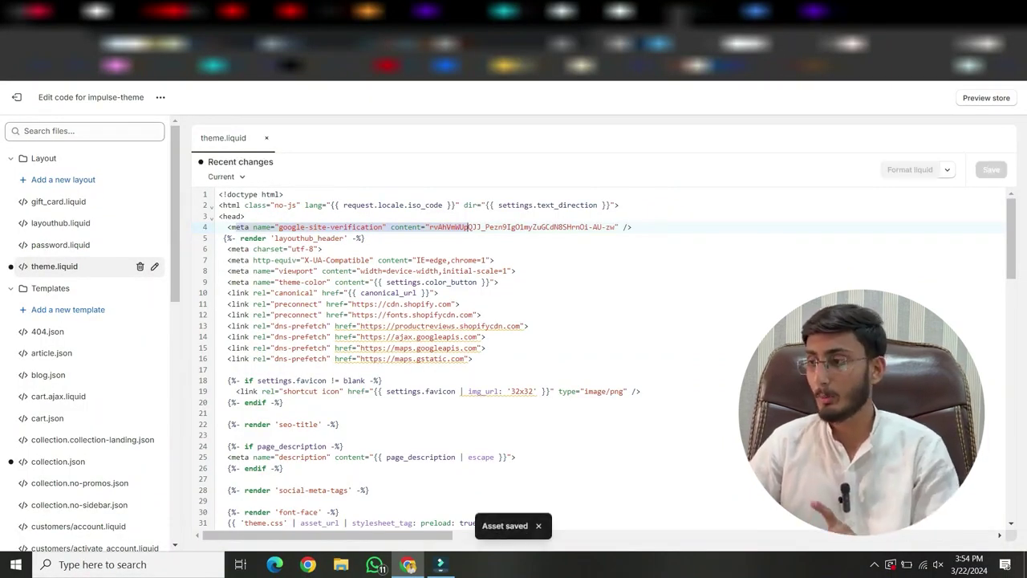
# Return to Search Console, verify ownership with the HTML tag, and go to the property's overview past the welcome dialog.
pyautogui.click(639, 16)
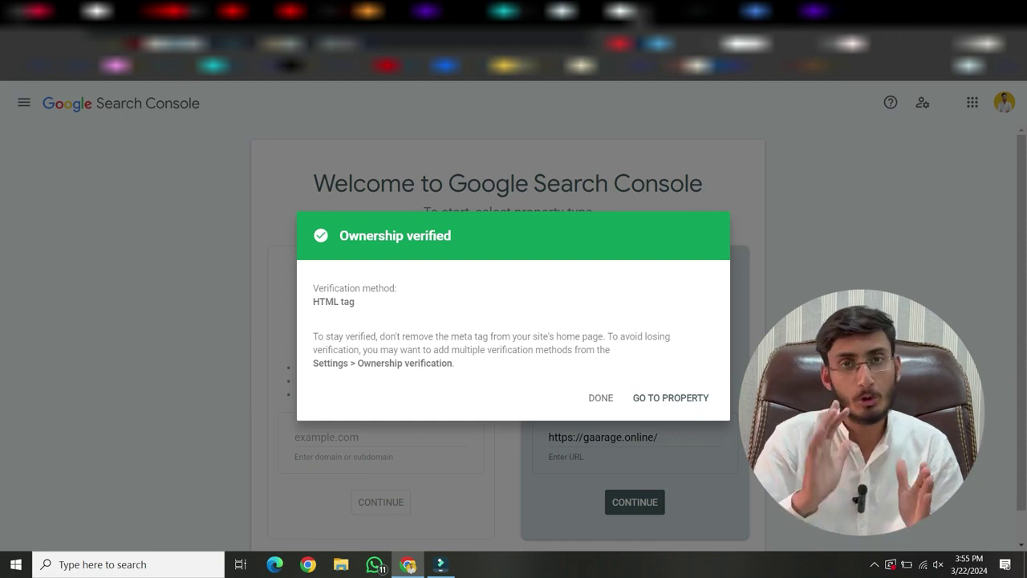
pyautogui.click(666, 397)
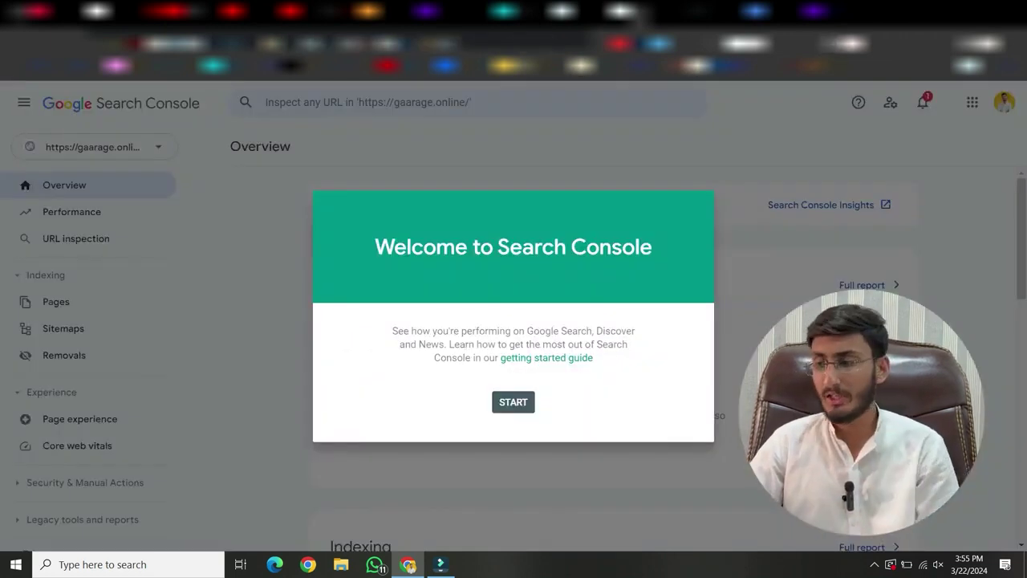
pyautogui.click(513, 402)
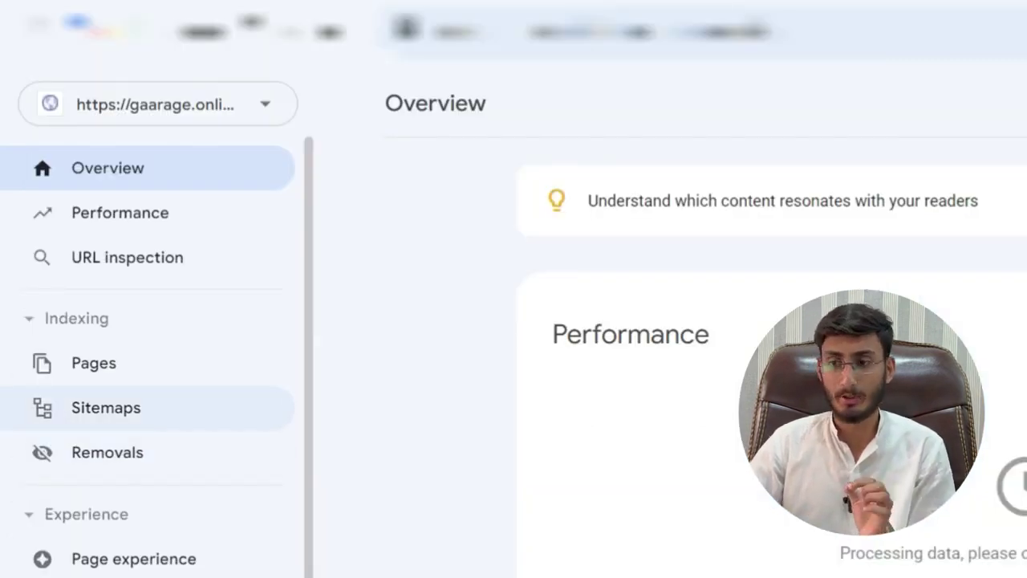
# Submit sitemap.xml as a new sitemap for the gaarage.online property and dismiss the confirmation.
pyautogui.click(105, 408)
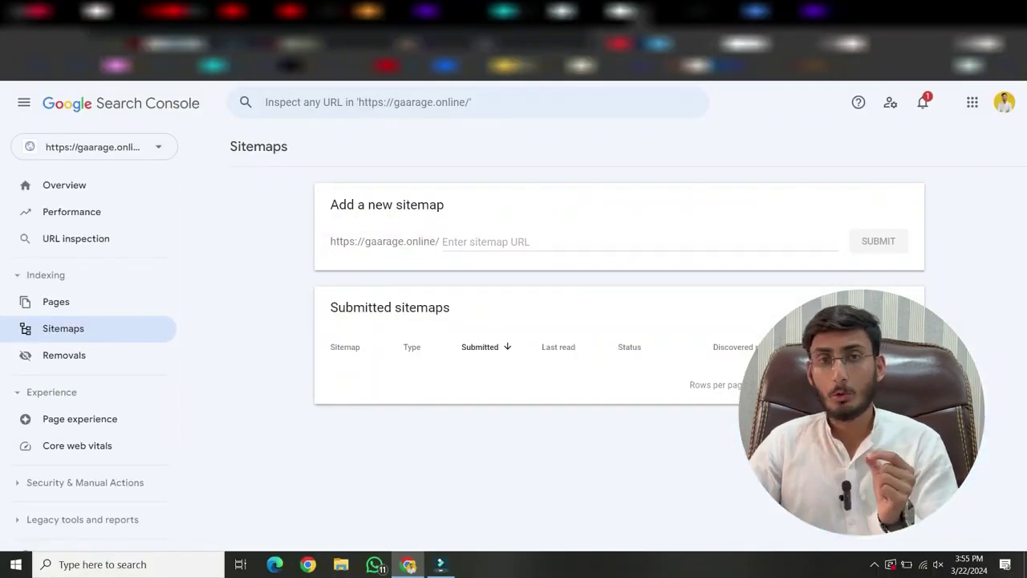
pyautogui.moveTo(339, 240); pyautogui.dragTo(407, 240)
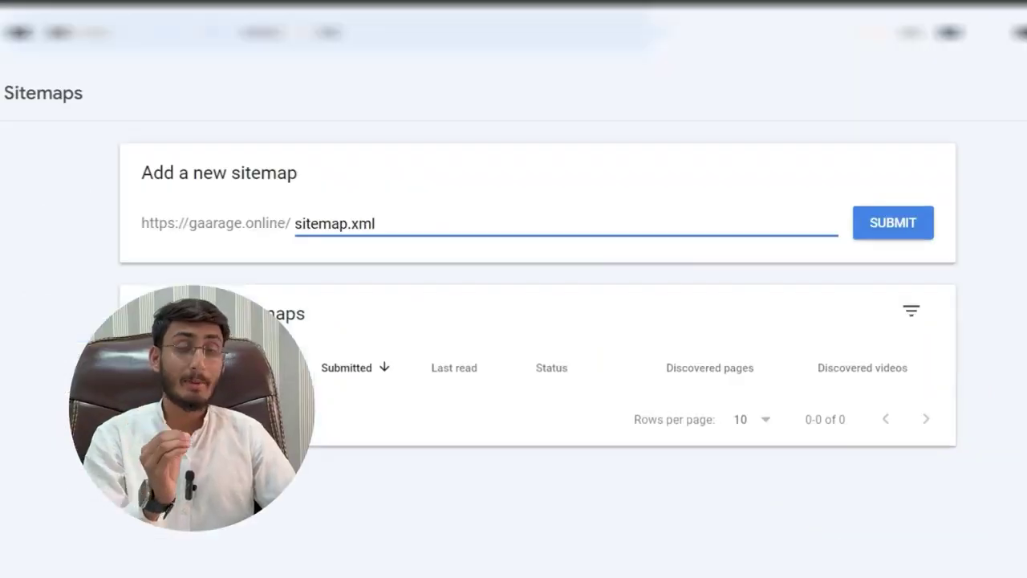
pyautogui.hotkey('shift', 'Left')
pyautogui.hotkey('shift', 'Left')
pyautogui.hotkey('shift', 'Left')
pyautogui.hotkey('shift', 'Left')
pyautogui.hotkey('shift', 'Left')
pyautogui.hotkey('shift', 'Left')
pyautogui.hotkey('shift', 'Left')
pyautogui.hotkey('shift', 'Left')
pyautogui.hotkey('shift', 'Left')
pyautogui.hotkey('shift', 'Left')
pyautogui.hotkey('shift', 'Left')
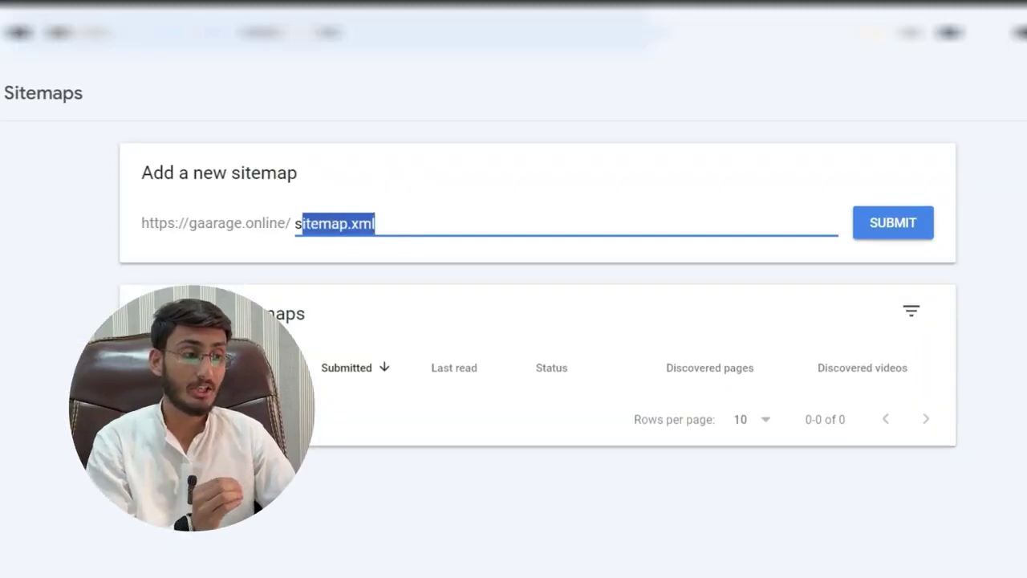
pyautogui.press('Return')
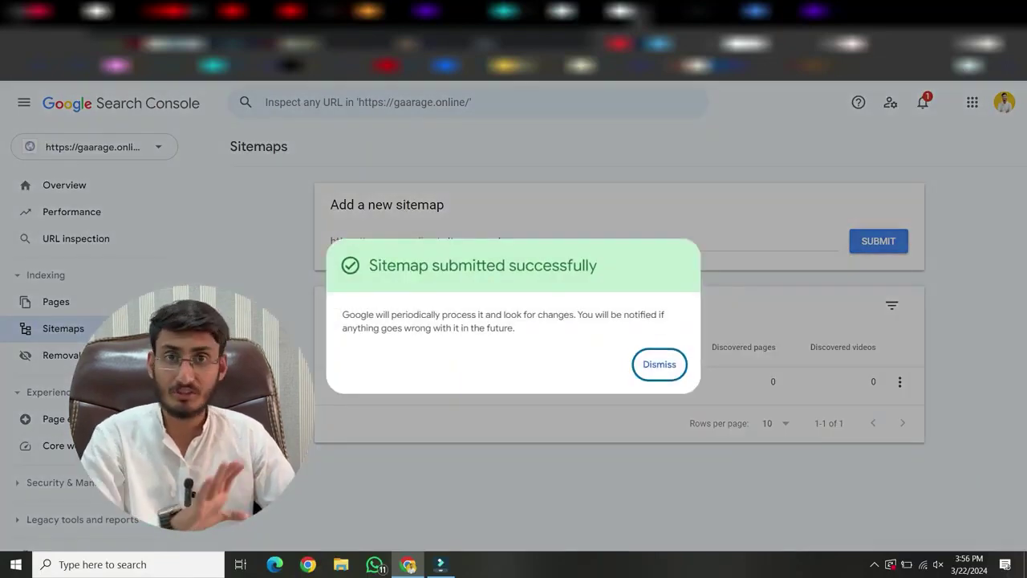
pyautogui.click(660, 364)
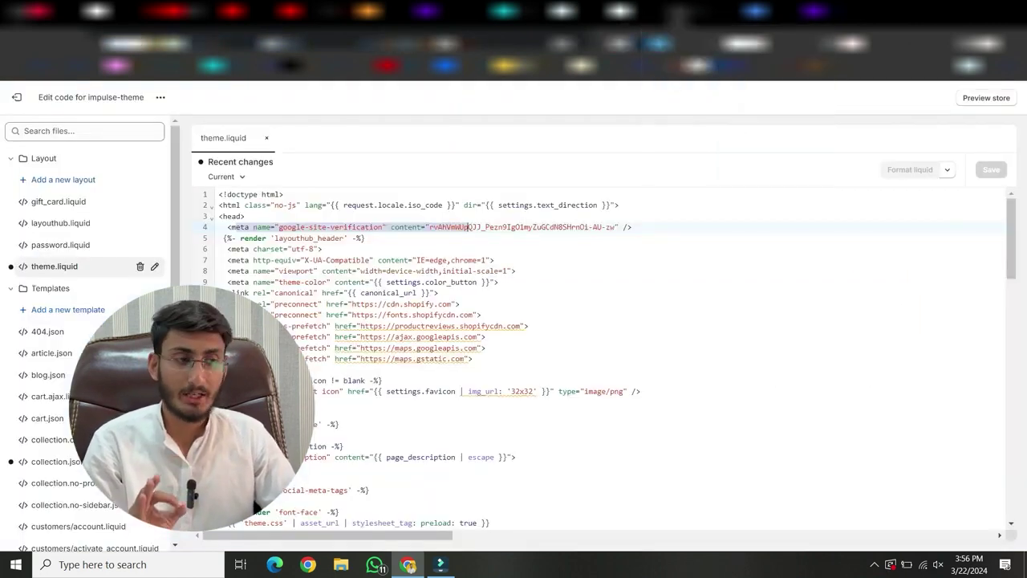
# Exit the Shopify theme code editor, switch to the storefront, and open the Z55 Ultra Smart Watch product page from Best Sellers.
pyautogui.click(16, 97)
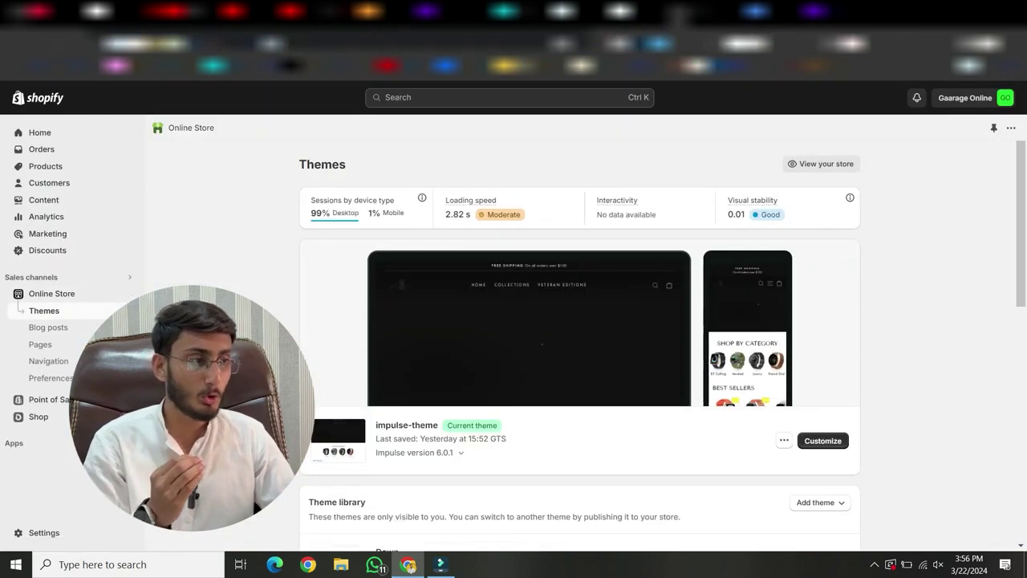
pyautogui.click(696, 11)
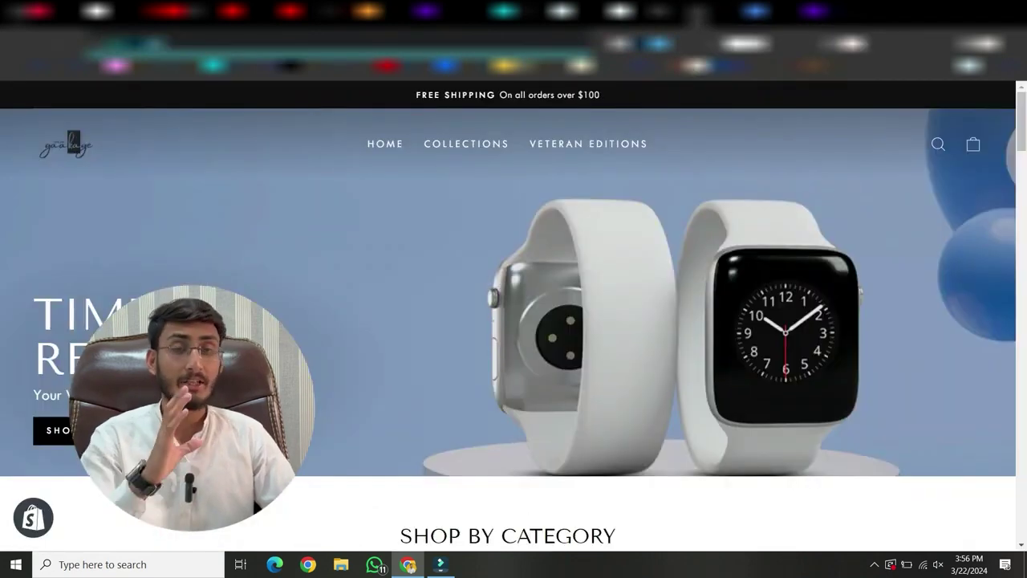
pyautogui.scroll(-3, 513, 321)
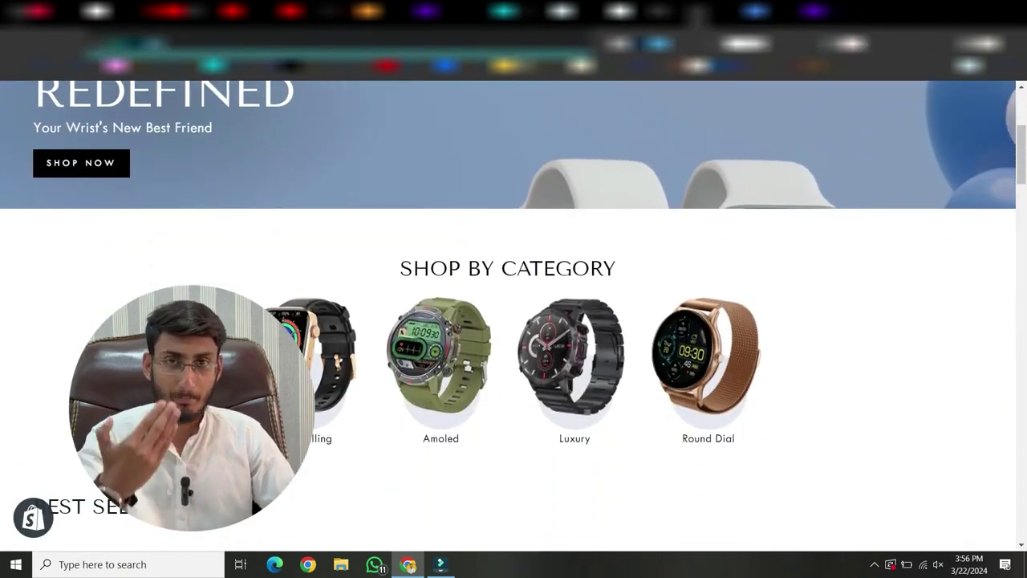
pyautogui.scroll(-5, 514, 321)
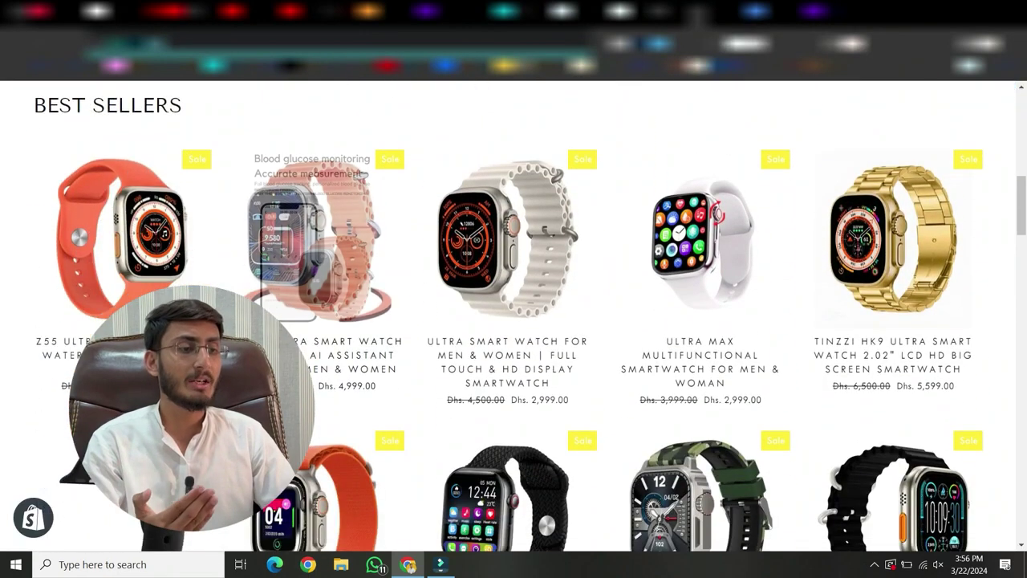
pyautogui.scroll(-1, 507, 240)
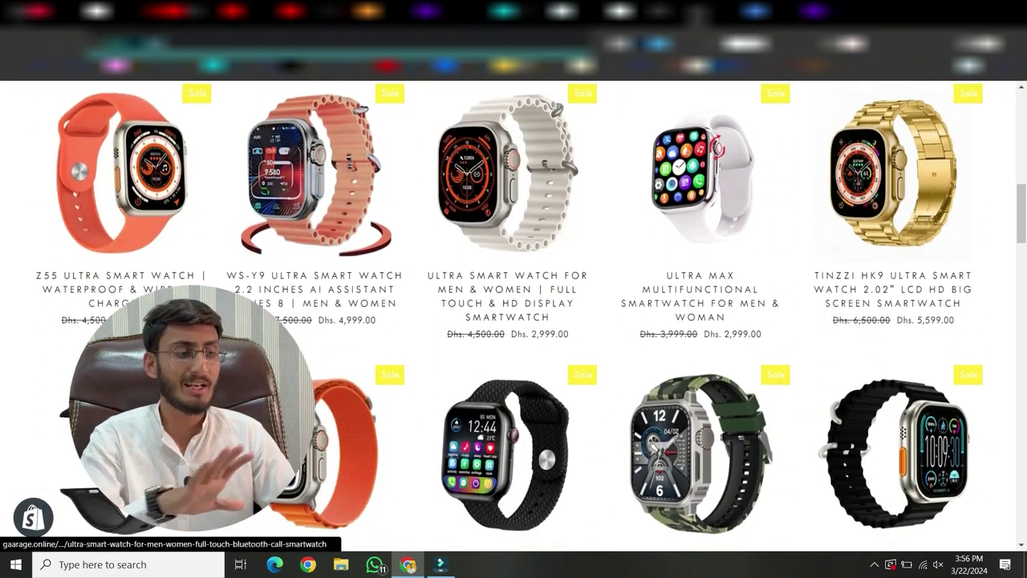
pyautogui.scroll(2, 507, 241)
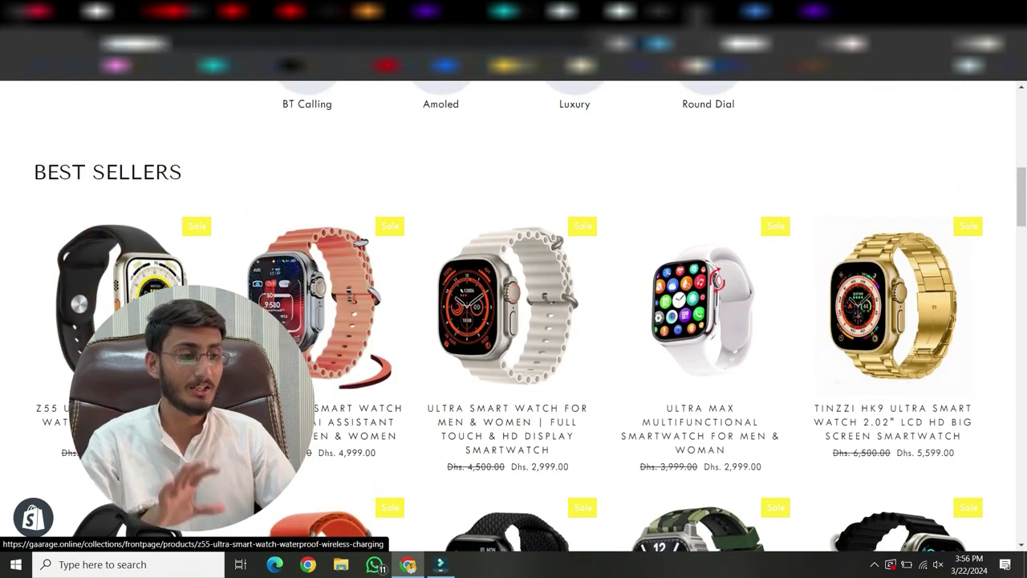
pyautogui.click(121, 321)
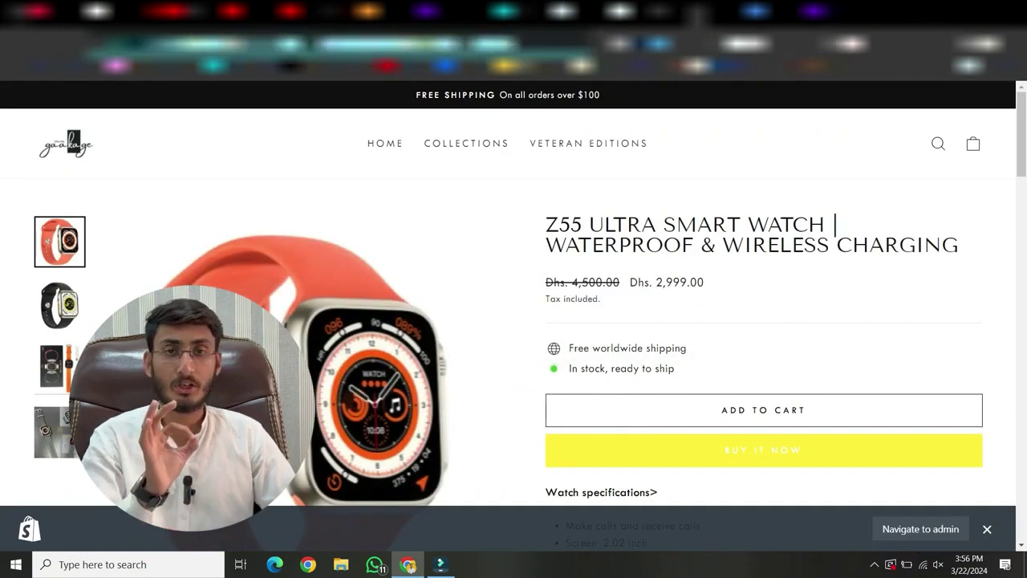
# Copy the Z55 Ultra Smart Watch page's URL and return to the Search Console property.
pyautogui.rightClick(482, 60)
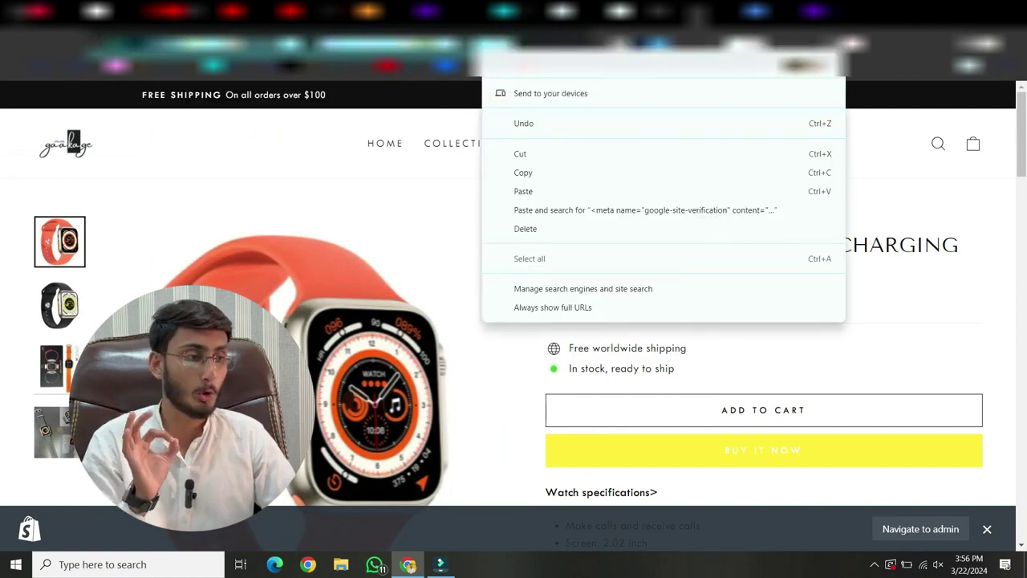
pyautogui.click(517, 172)
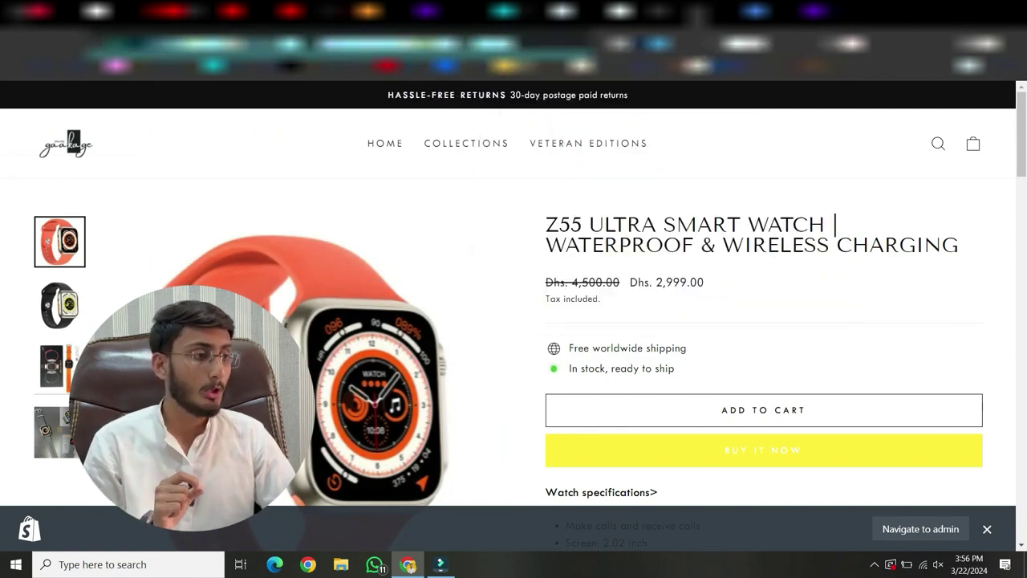
pyautogui.click(679, 15)
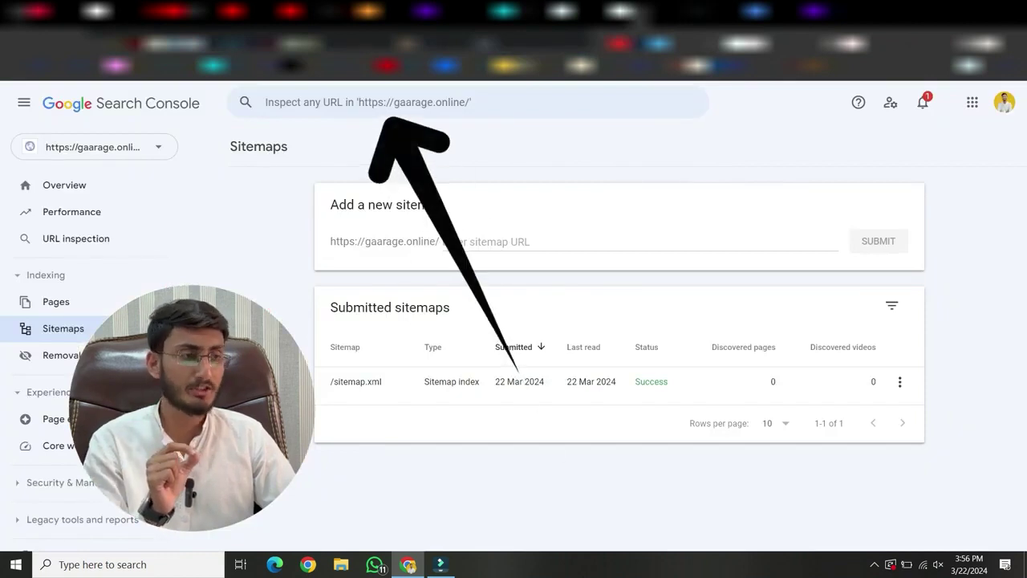
# Inspect the copied Z55 Ultra Smart Watch page URL, request its indexing, and dismiss the confirmation.
pyautogui.click(383, 104)
pyautogui.rightClick(382, 110)
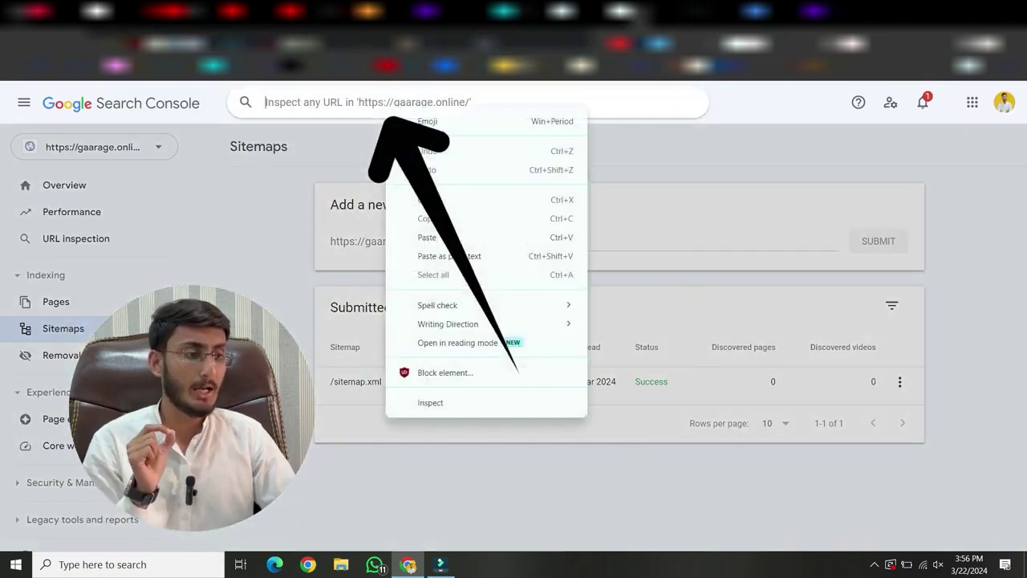
pyautogui.click(405, 233)
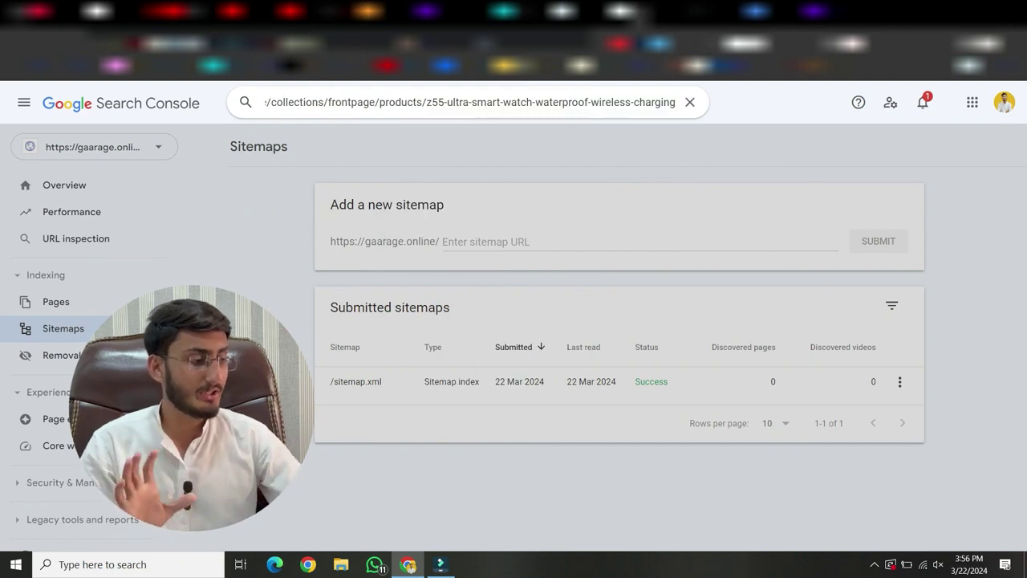
pyautogui.press('Return')
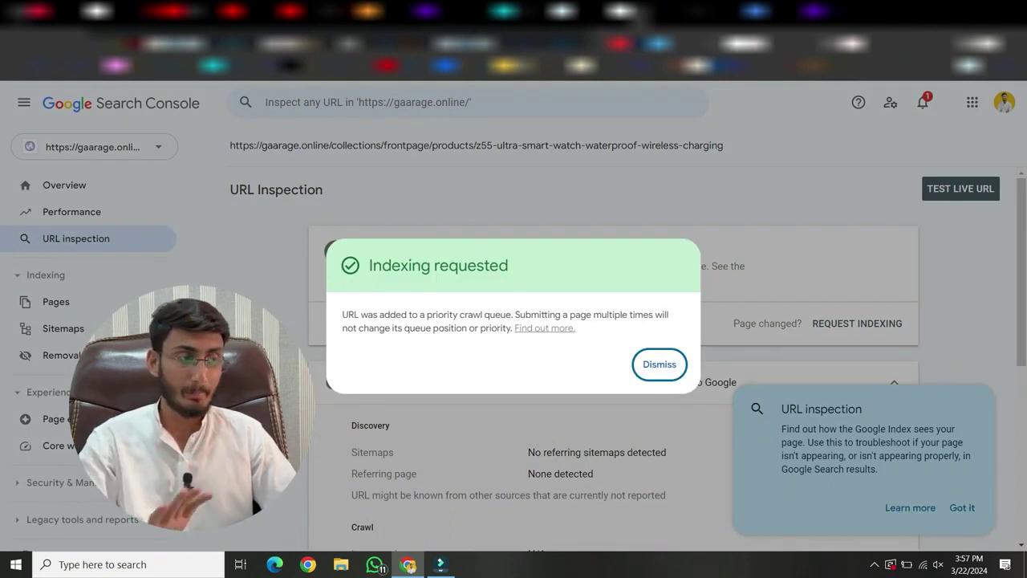
pyautogui.press('Return')
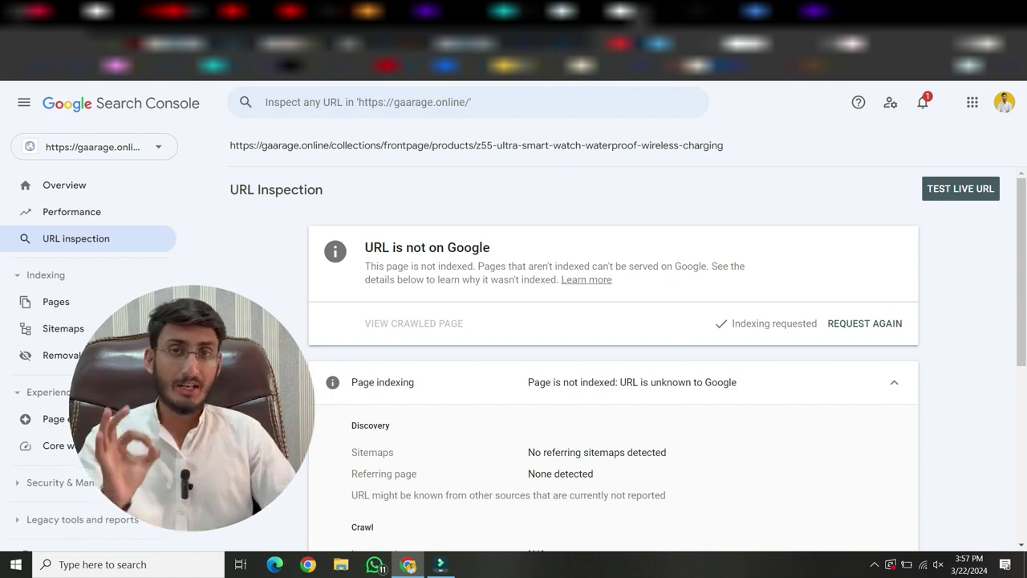
pyautogui.click(468, 101)
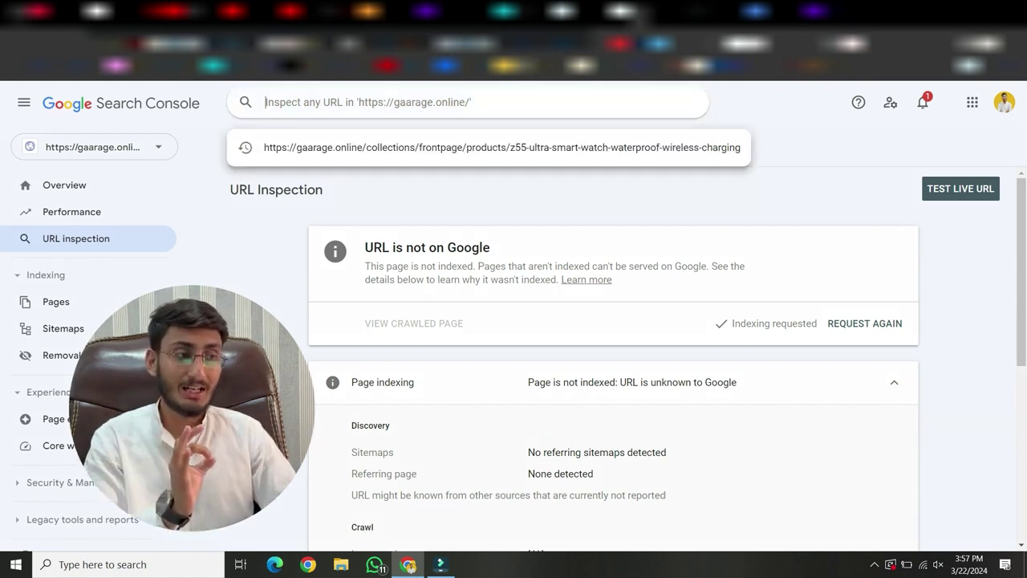
pyautogui.press('Escape')
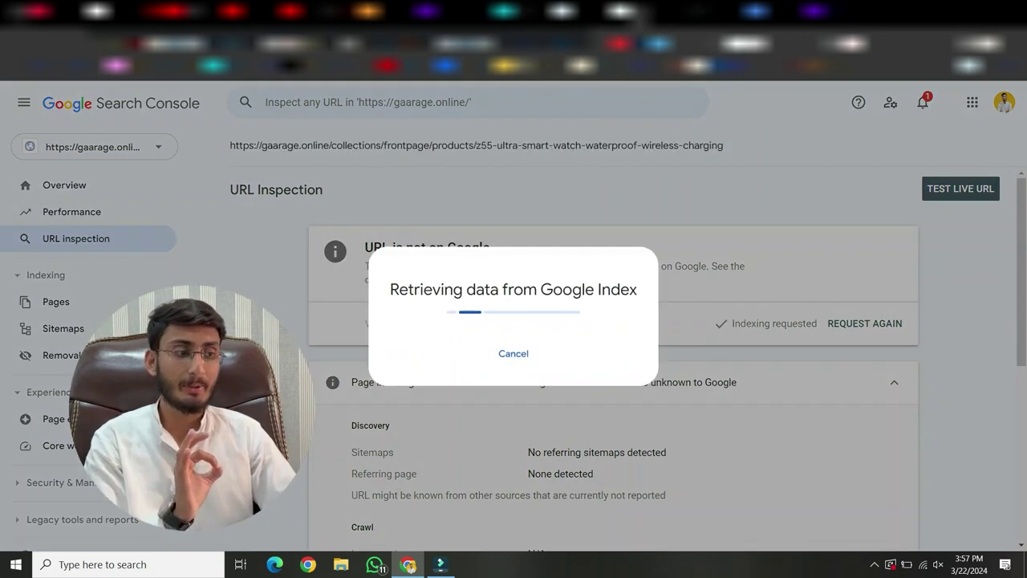
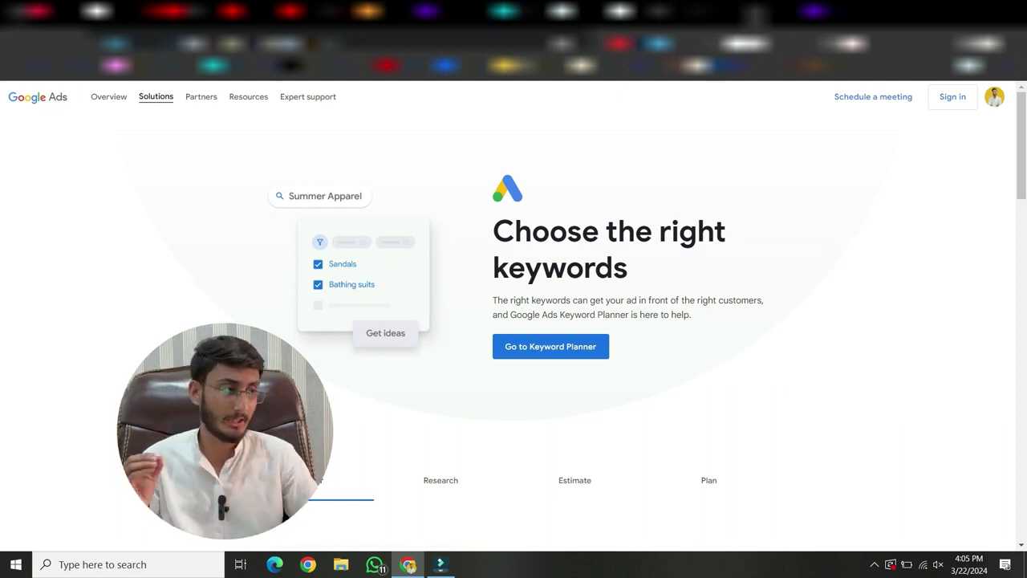
# Switch to Semrush's Keyword Magic Tool and search for "smart watch" keywords in the Pakistan database.
pyautogui.click(725, 11)
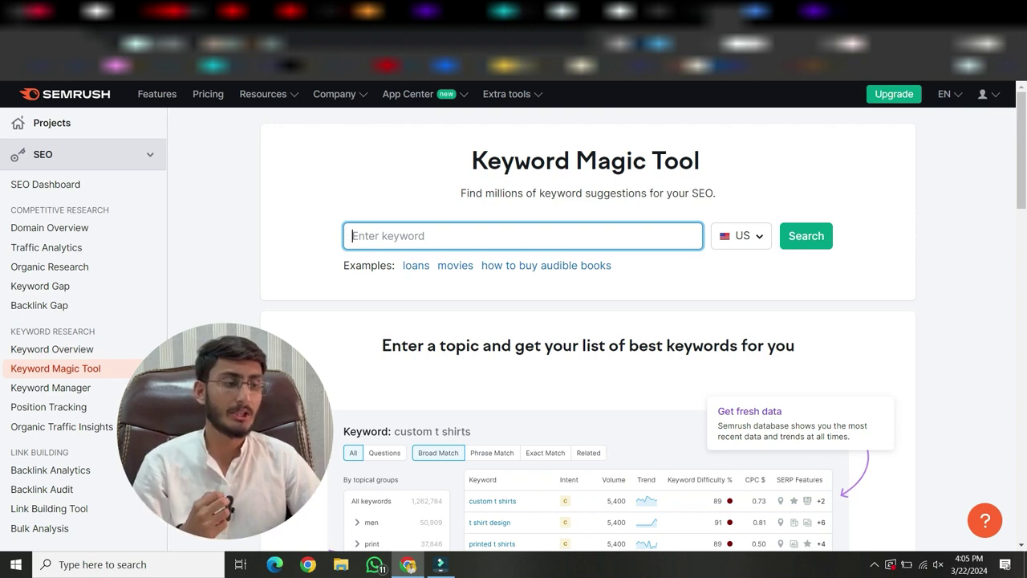
pyautogui.write('smart watch')
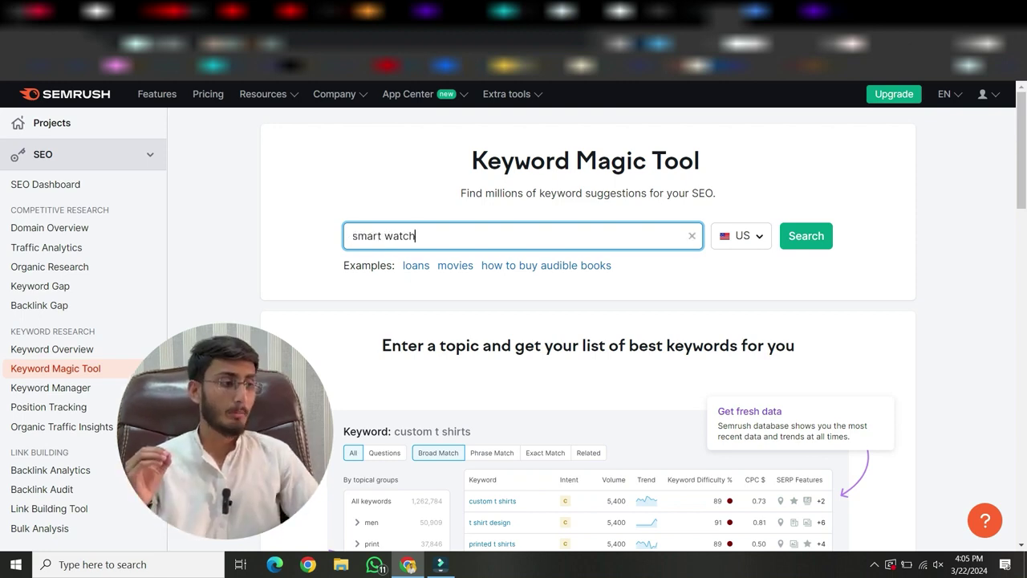
pyautogui.press('Tab')
pyautogui.press('Return')
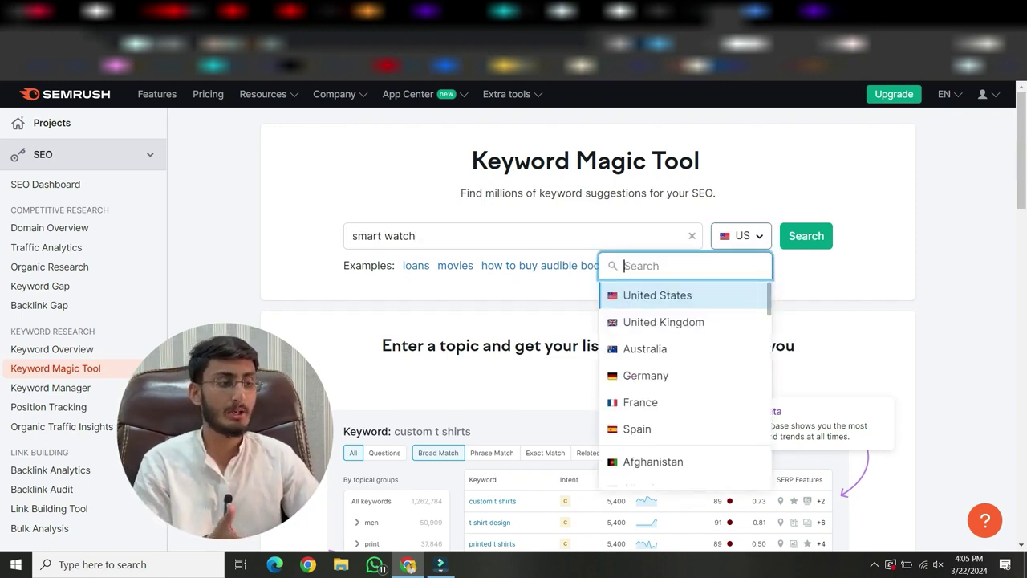
pyautogui.write('pak')
pyautogui.press('Return')
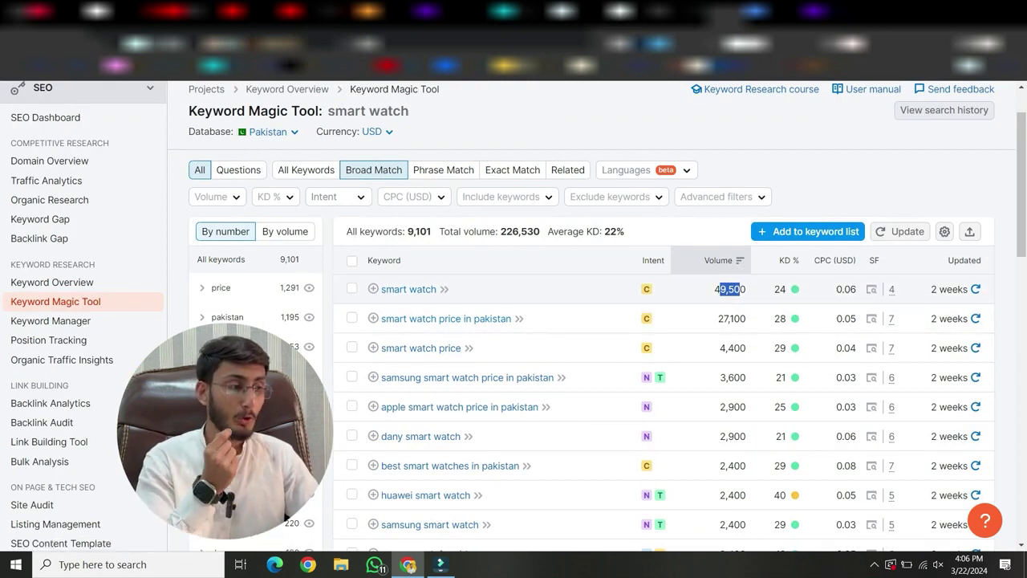
# Compare the smart watch keywords by sorting them by lowest keyword difficulty and again by highest search volume.
pyautogui.click(732, 290)
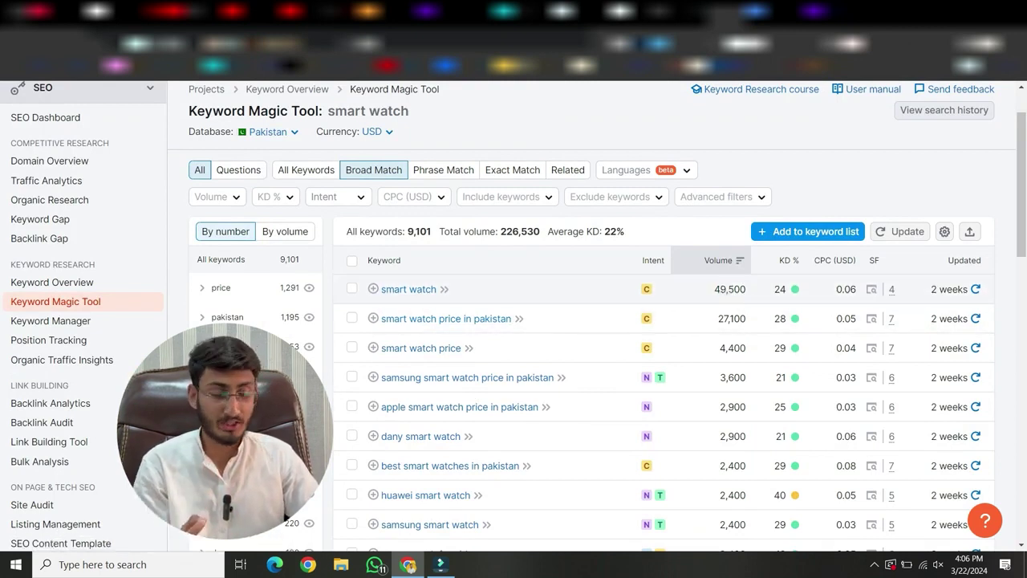
pyautogui.moveTo(790, 289)
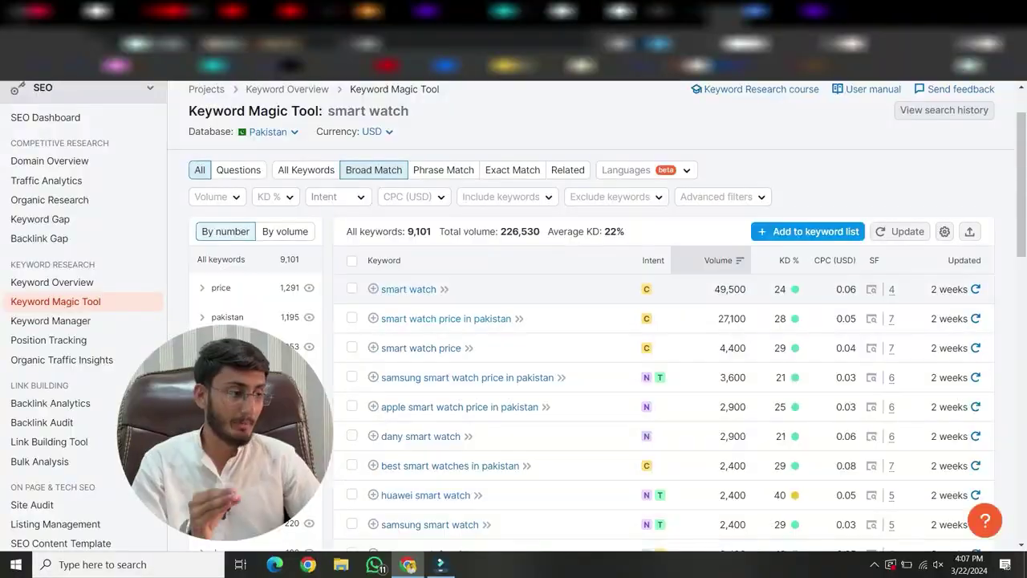
pyautogui.click(783, 260)
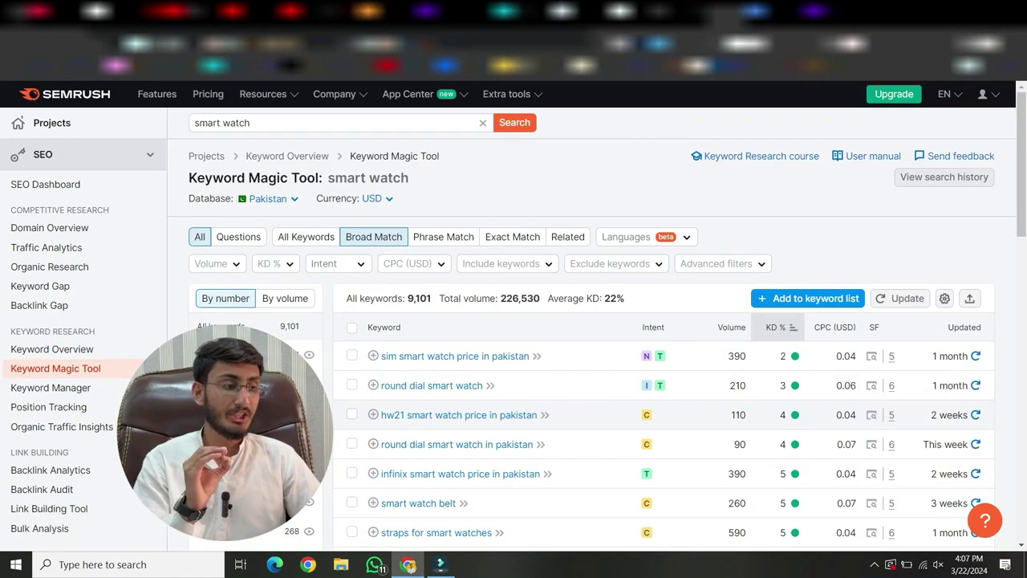
pyautogui.moveTo(794, 356)
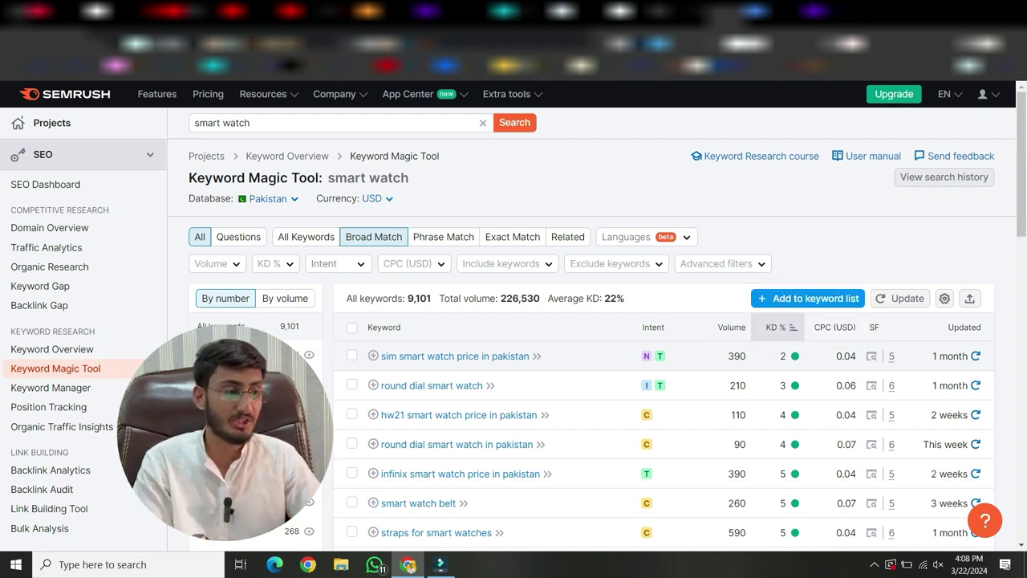
pyautogui.scroll(-2, 594, 361)
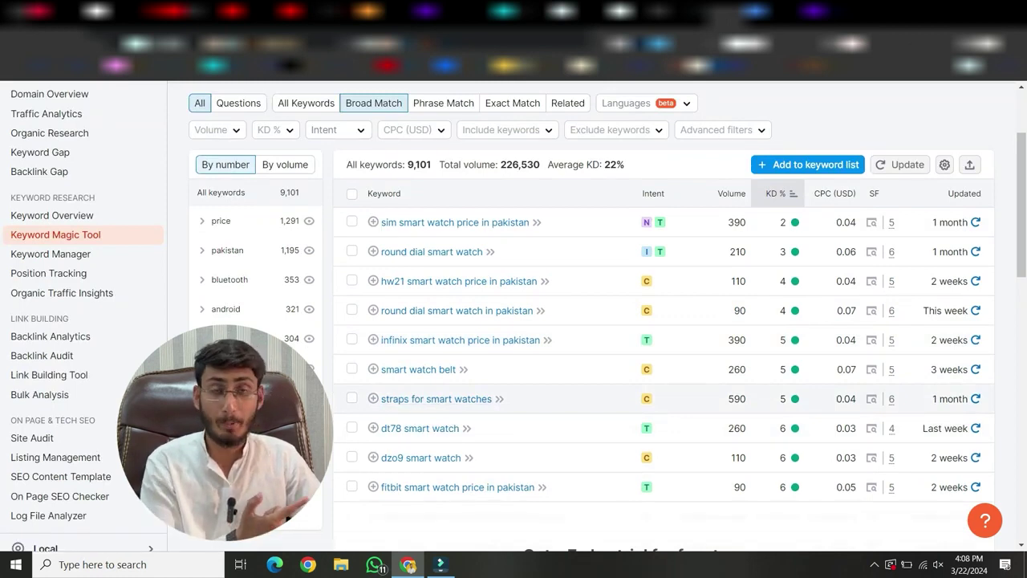
pyautogui.click(731, 193)
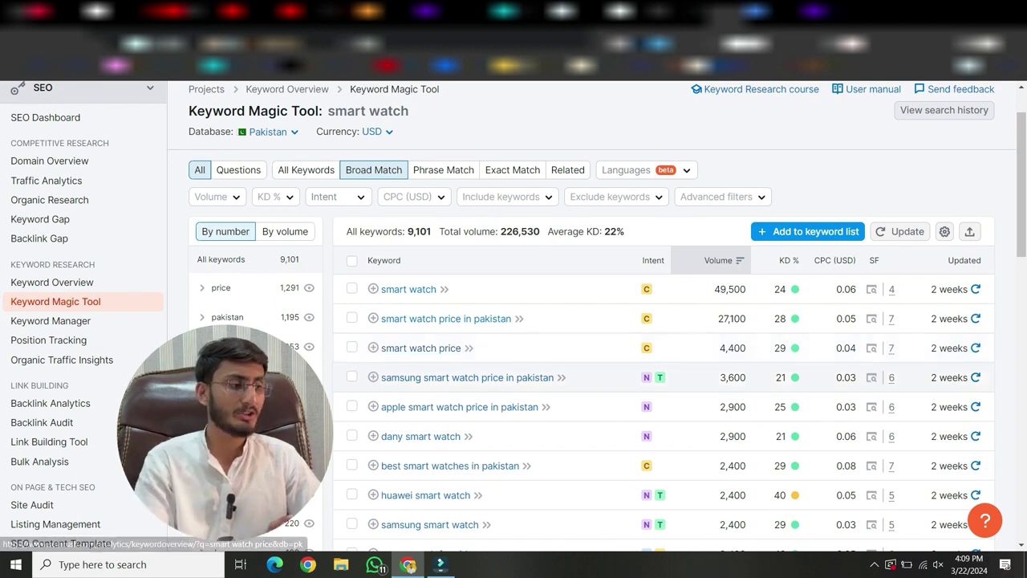
pyautogui.scroll(-1, 562, 389)
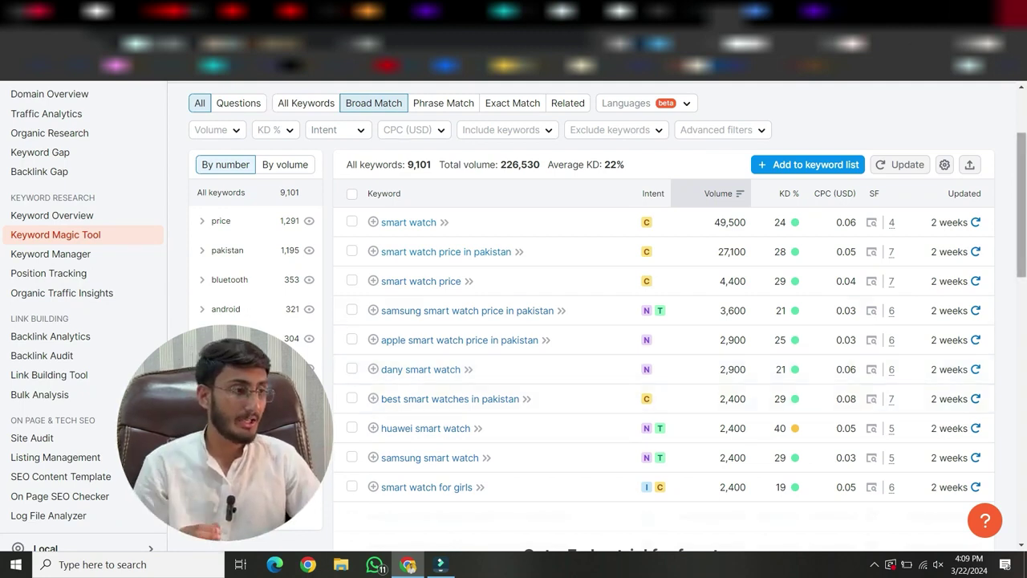
# Switch to Google Ads Keyword Planner, discover new keywords for "smart watch" in Pakistan, and review their average monthly searches.
pyautogui.click(754, 12)
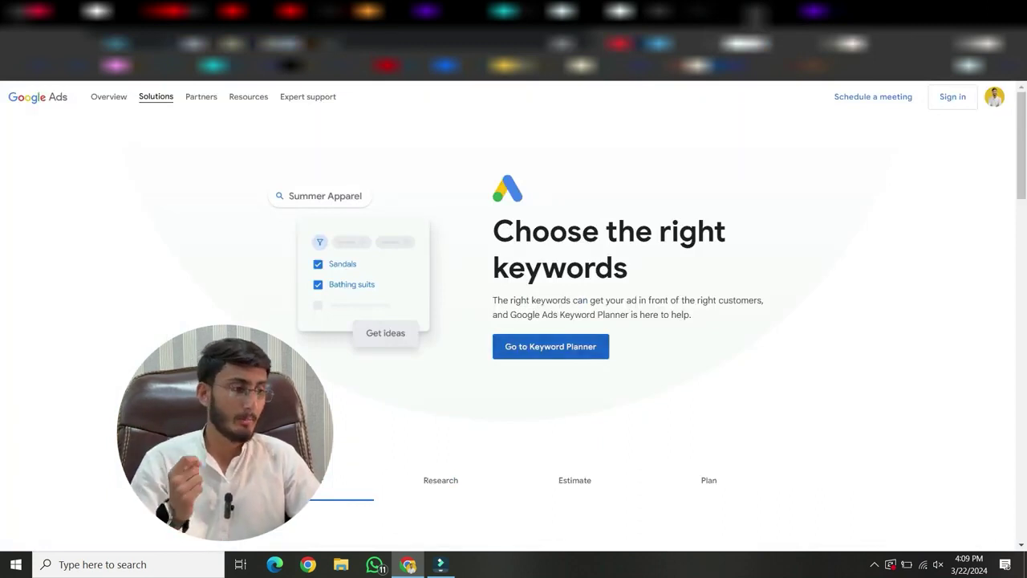
pyautogui.click(550, 345)
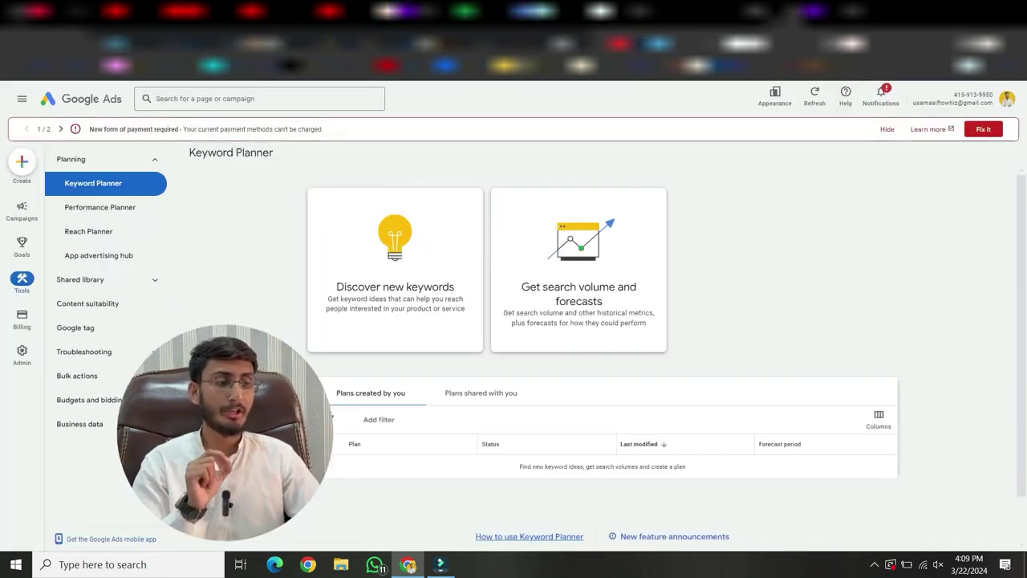
pyautogui.click(394, 270)
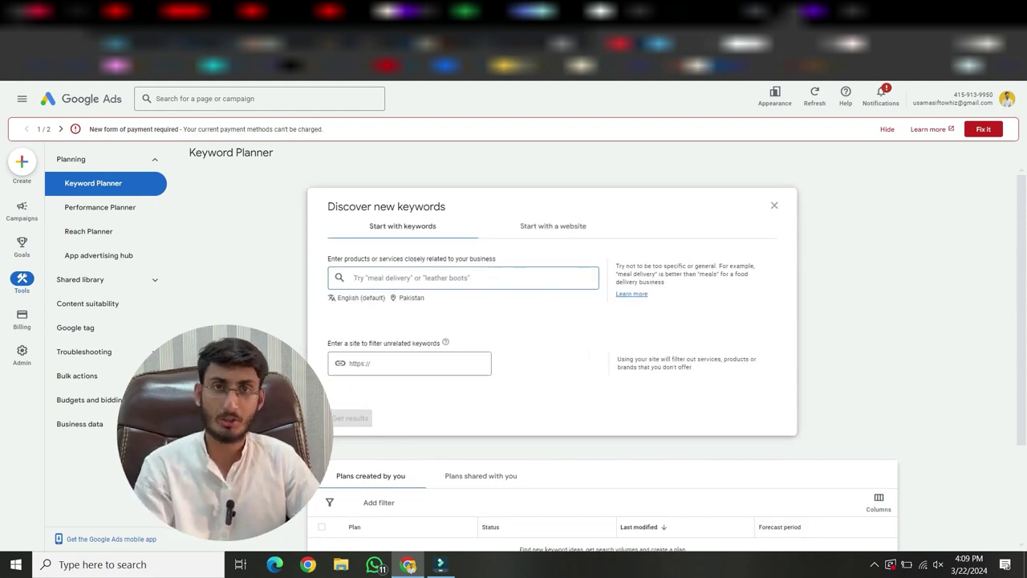
pyautogui.write('smart watch')
pyautogui.press('Return')
pyautogui.press('Return')
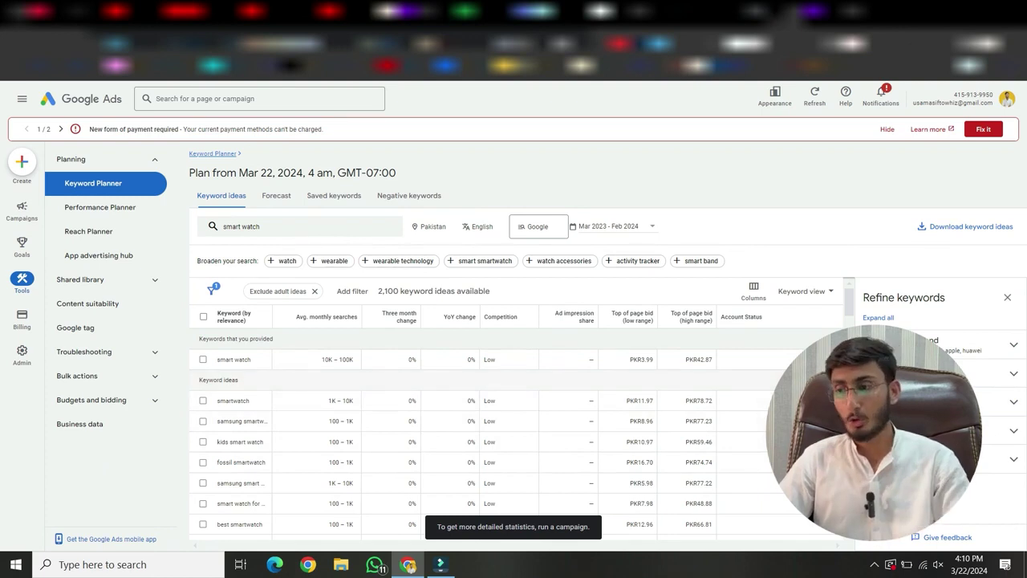
pyautogui.moveTo(325, 316)
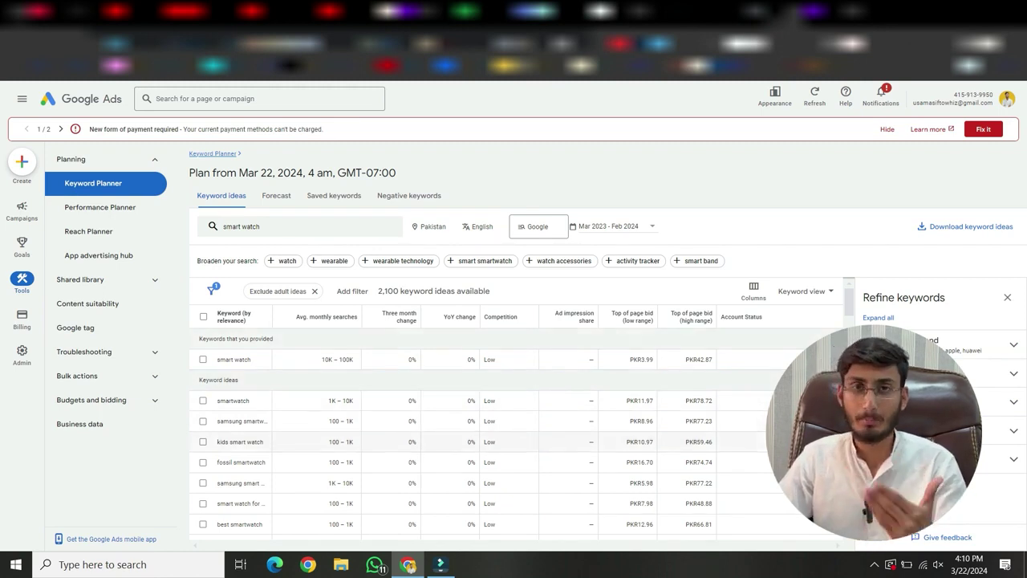
pyautogui.scroll(-3, 402, 434)
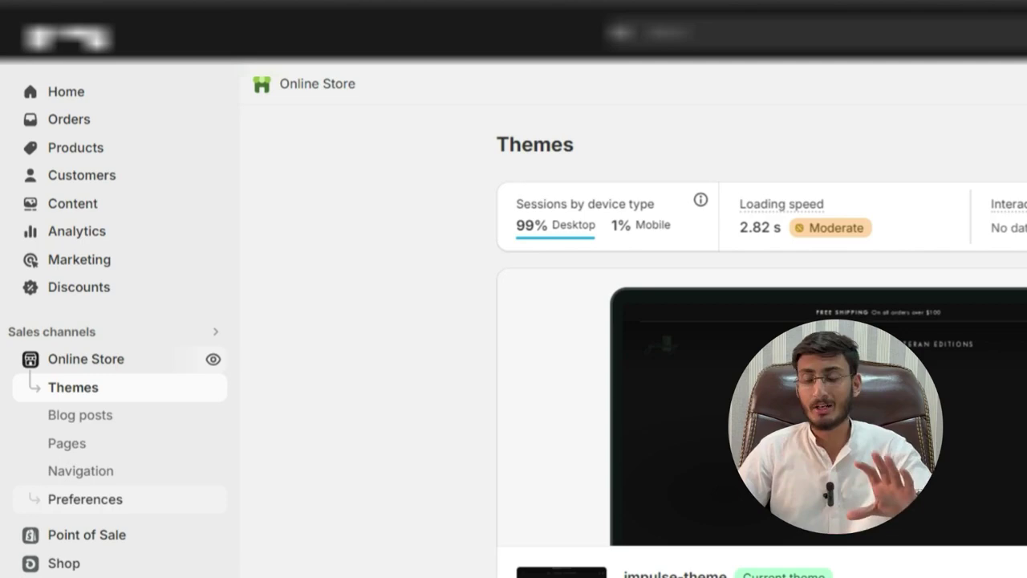
# Open Shopify's Online Store preferences, and examine the New York Times title and meta description in the Yahoo search results.
pyautogui.click(85, 498)
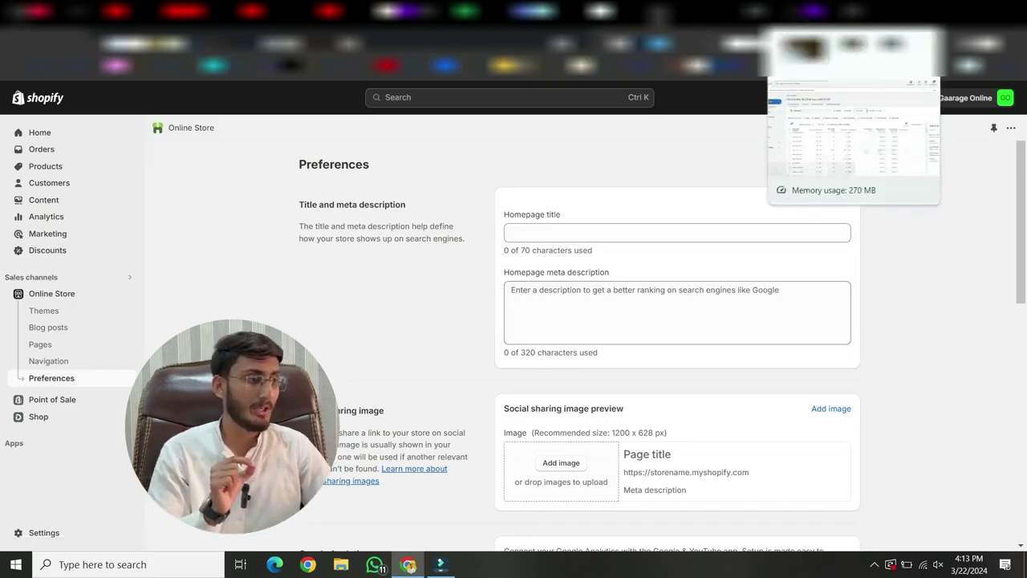
pyautogui.click(850, 43)
pyautogui.tripleClick(145, 110)
pyautogui.click(320, 177)
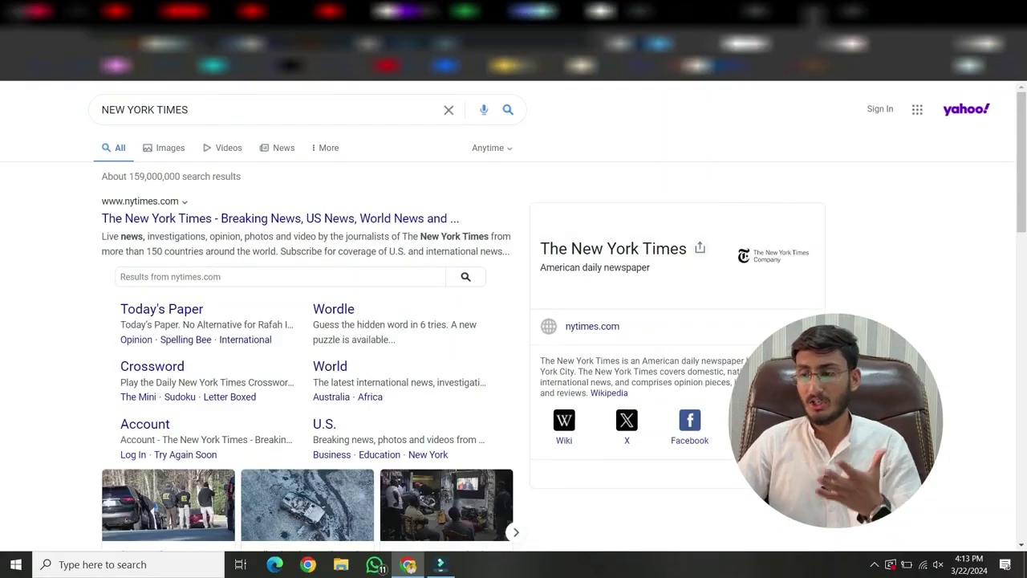
pyautogui.scroll(-15, 513, 321)
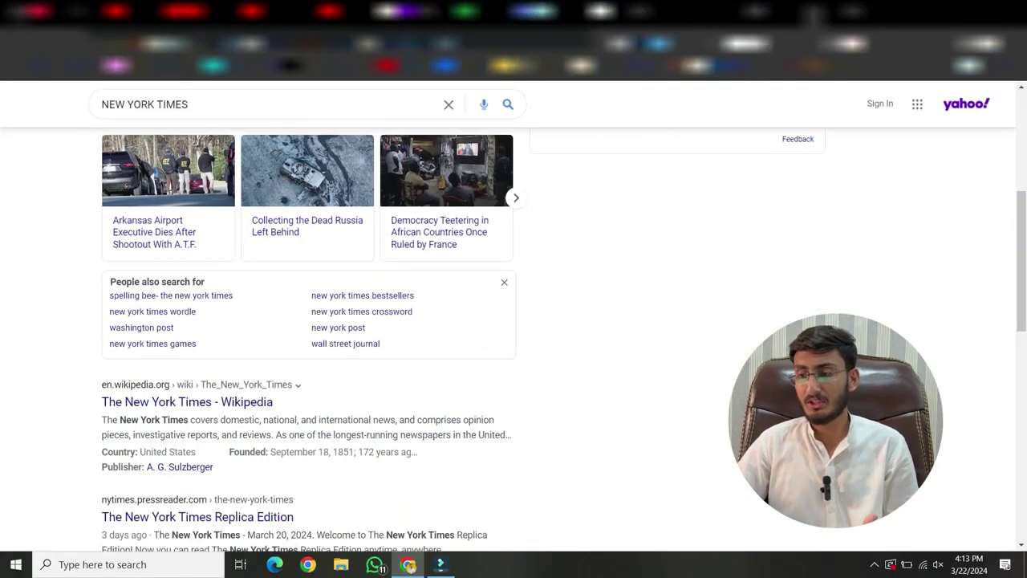
pyautogui.scroll(15, 513, 320)
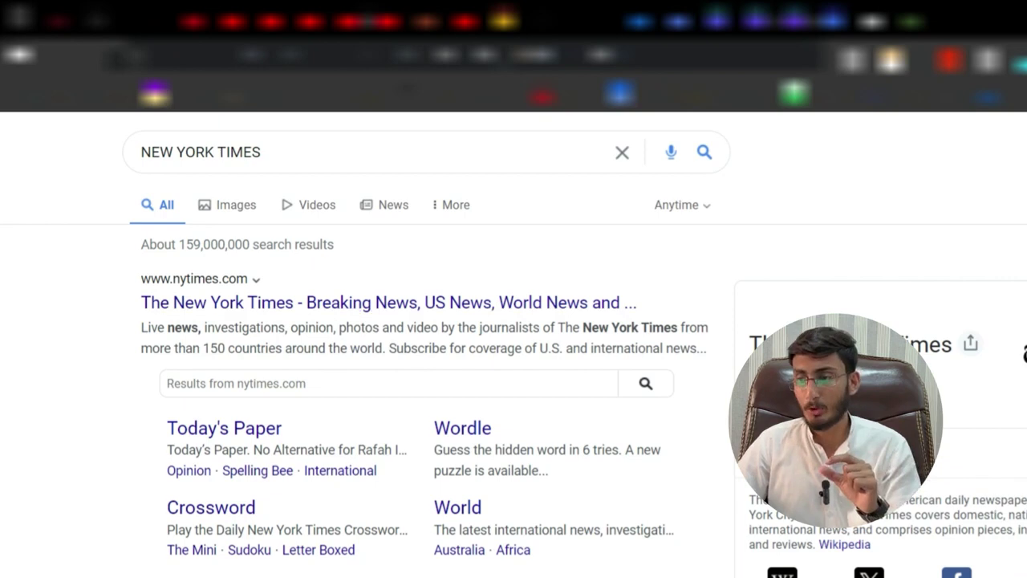
pyautogui.moveTo(181, 328); pyautogui.dragTo(462, 347)
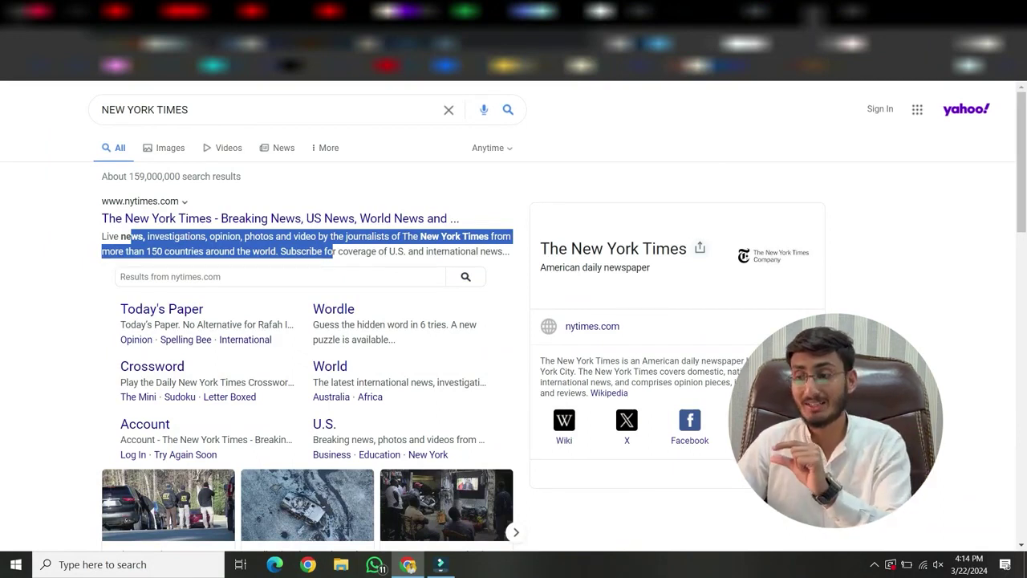
pyautogui.moveTo(322, 251); pyautogui.dragTo(249, 236)
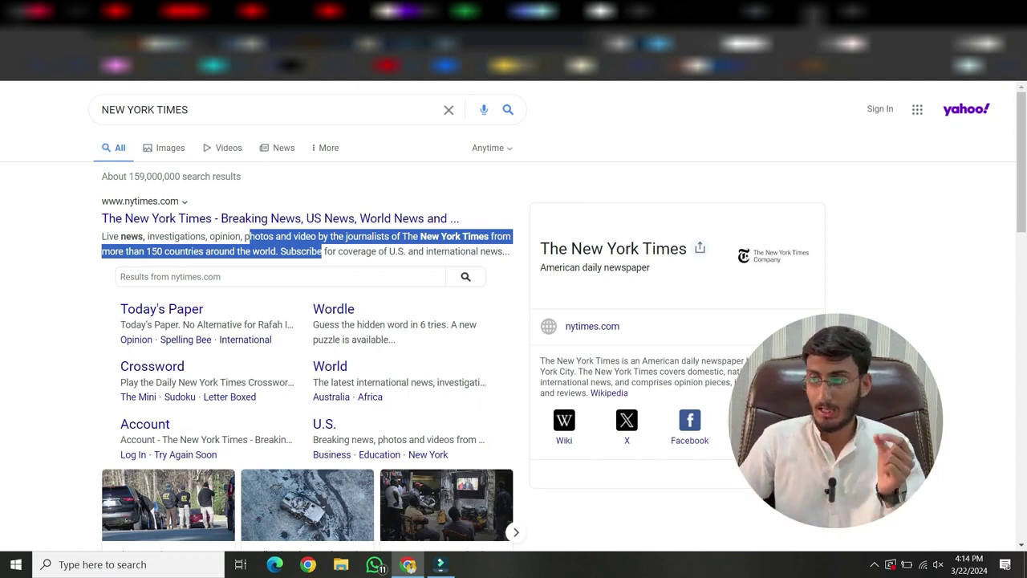
# Back in Shopify's preferences, set the homepage title to "Watchaddicted Mens Smart Watch - Smart watches for Mens" and save.
pyautogui.click(654, 16)
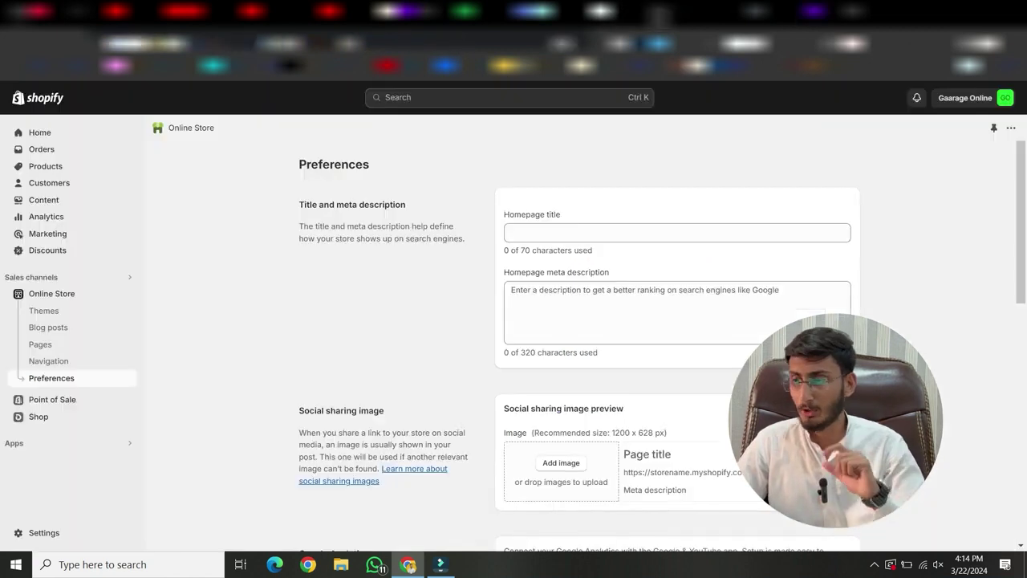
pyautogui.click(677, 233)
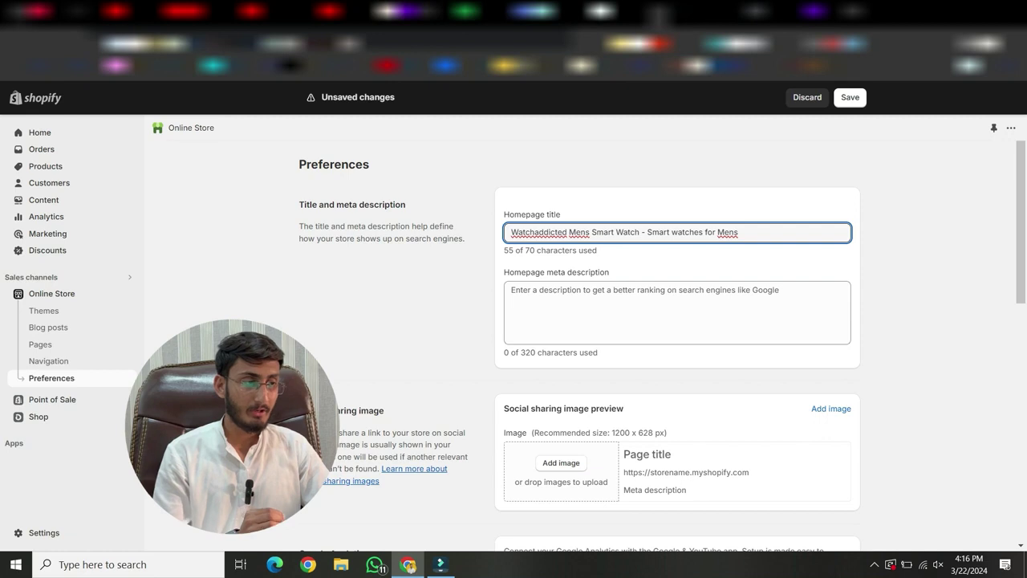
pyautogui.moveTo(651, 232); pyautogui.dragTo(738, 232)
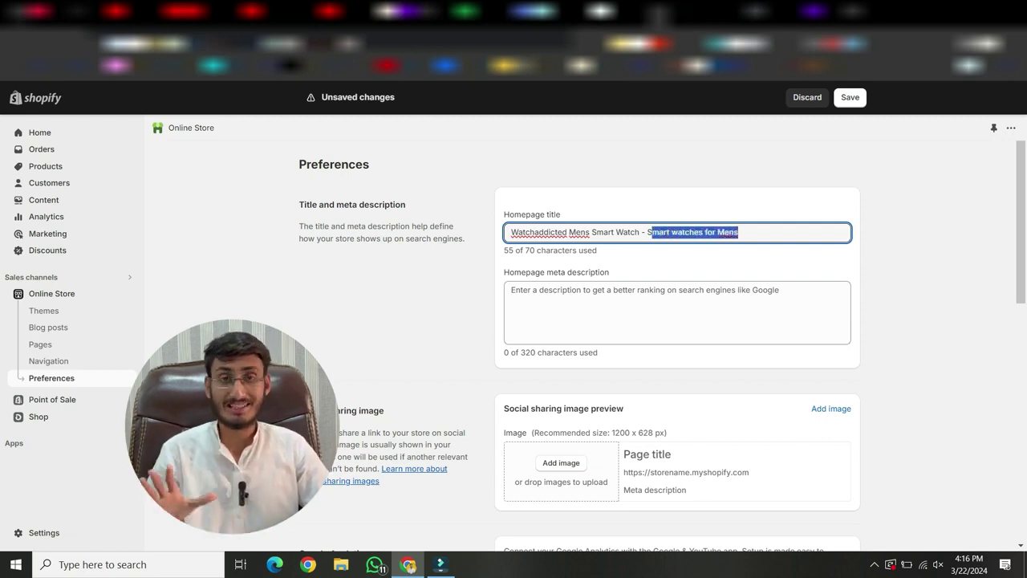
pyautogui.click(738, 231)
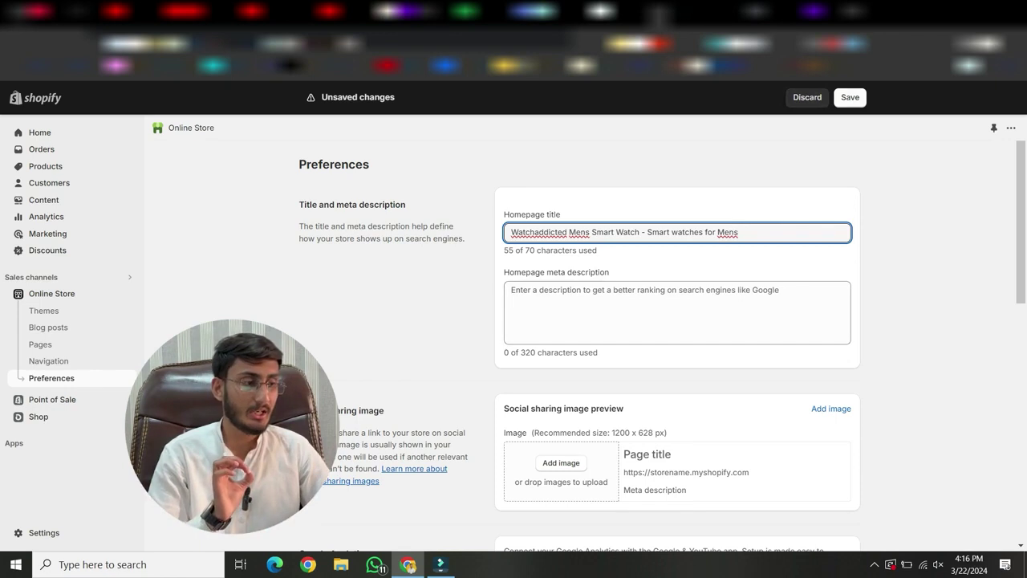
pyautogui.click(850, 98)
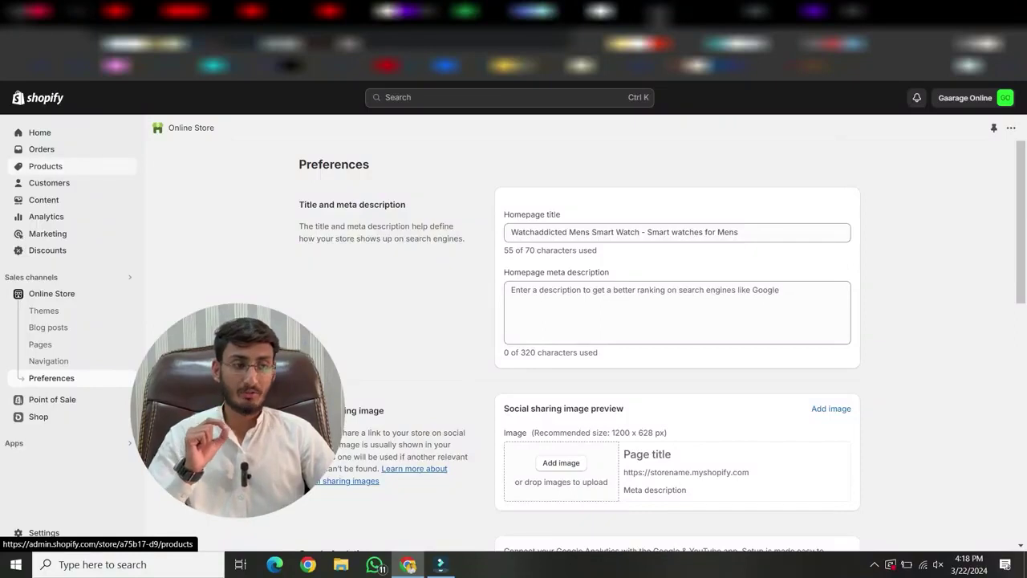
# Open the store's product collections and start creating a new collection.
pyautogui.click(45, 166)
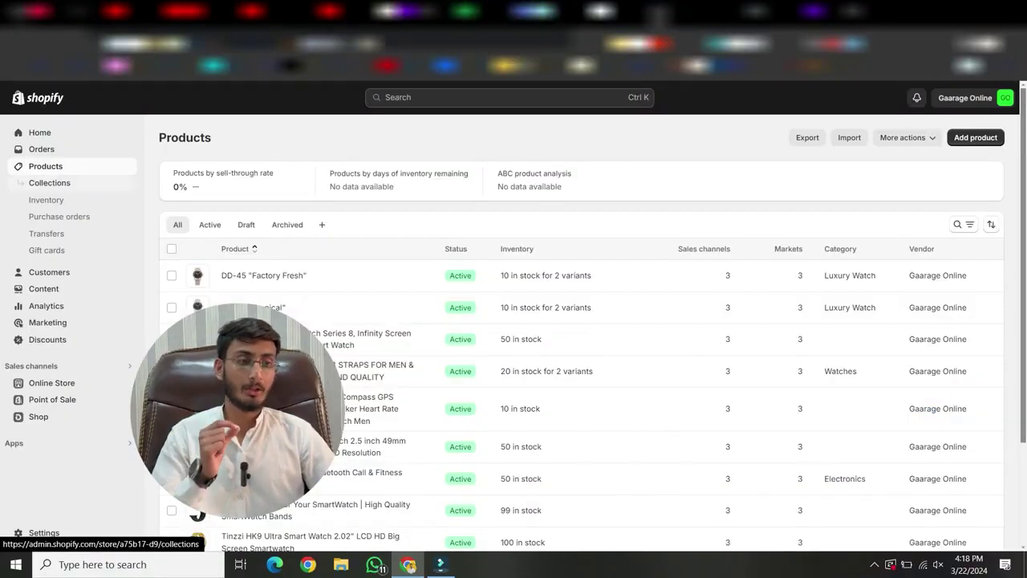
pyautogui.click(50, 182)
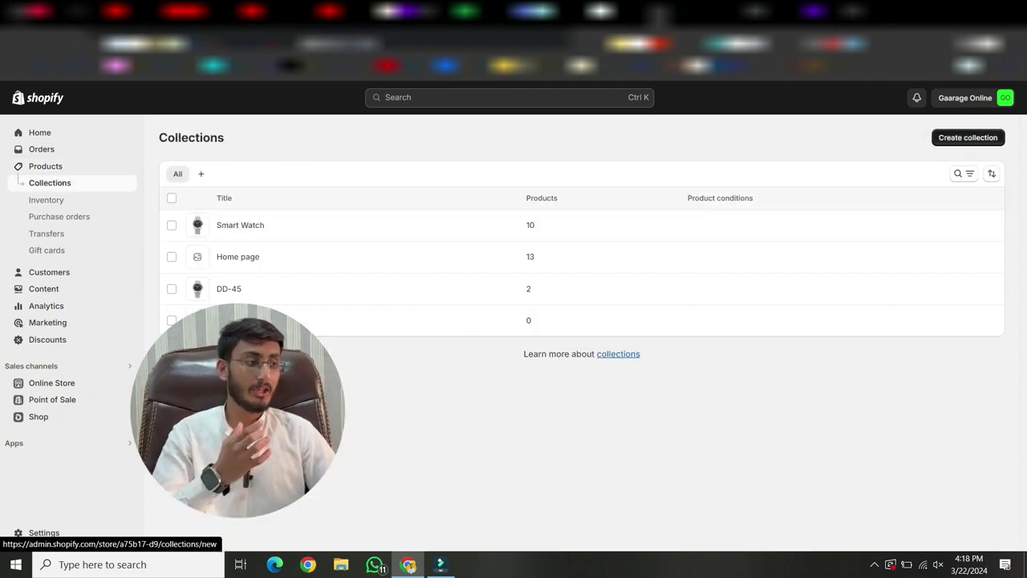
pyautogui.click(968, 137)
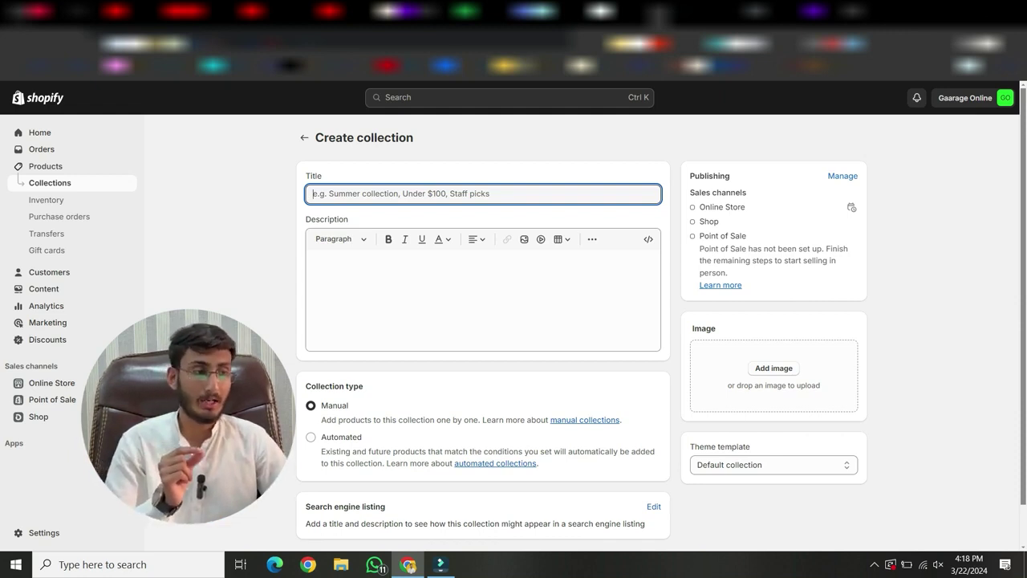
pyautogui.click(314, 261)
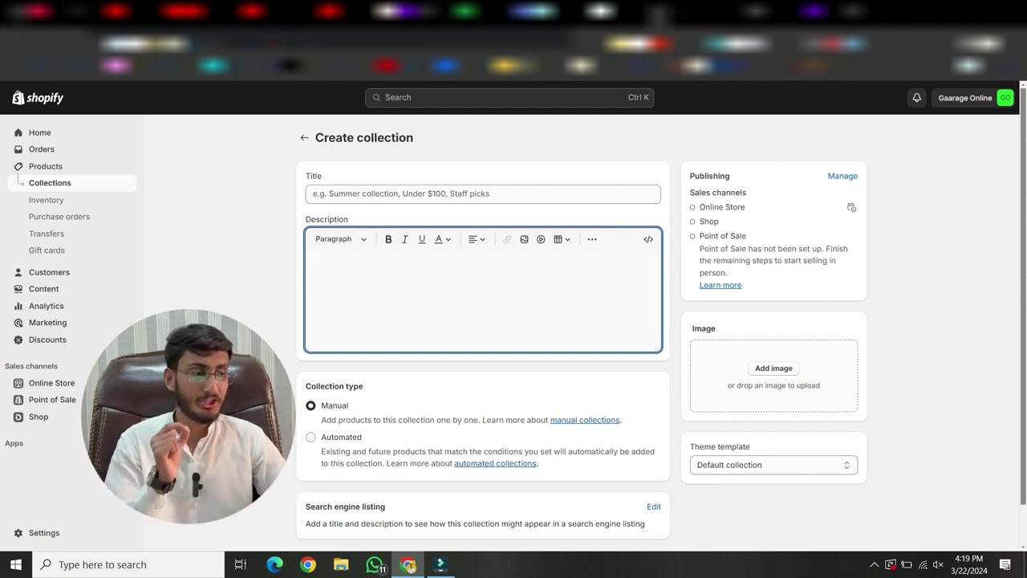
# Open the new collection's search engine listing for editing and set its handle to "smartwatch".
pyautogui.scroll(-1, 662, 316)
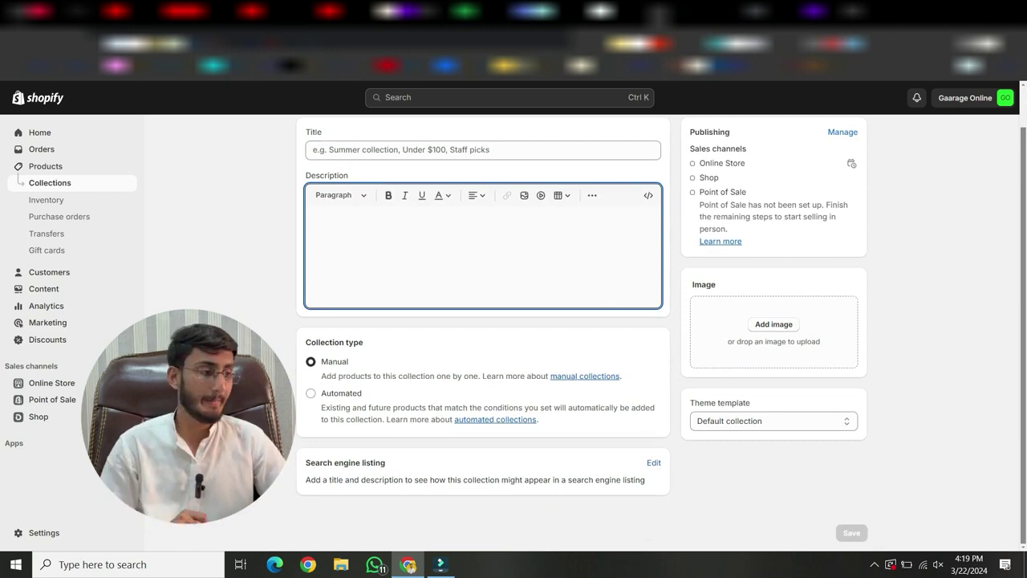
pyautogui.click(654, 462)
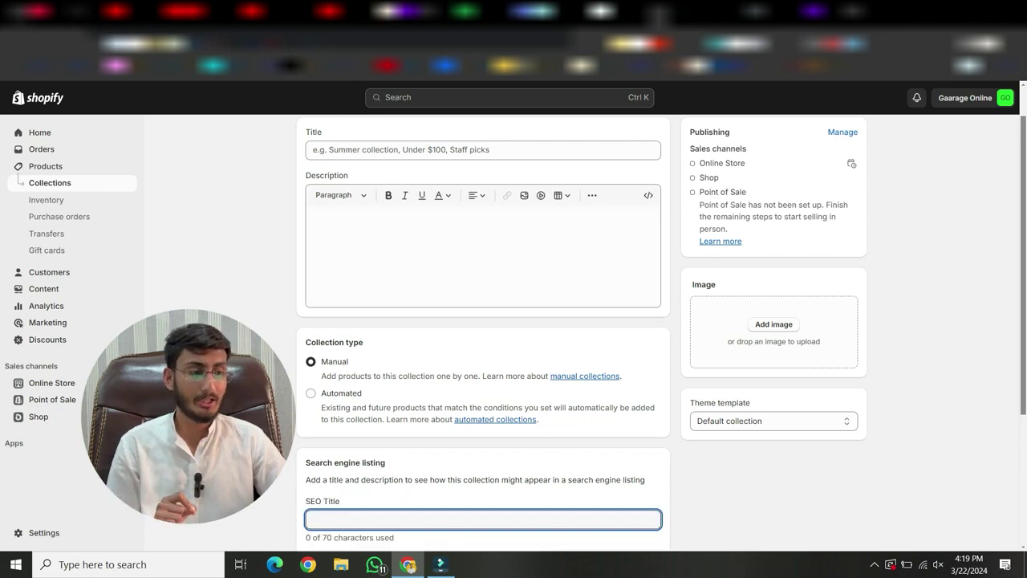
pyautogui.scroll(-2, 654, 463)
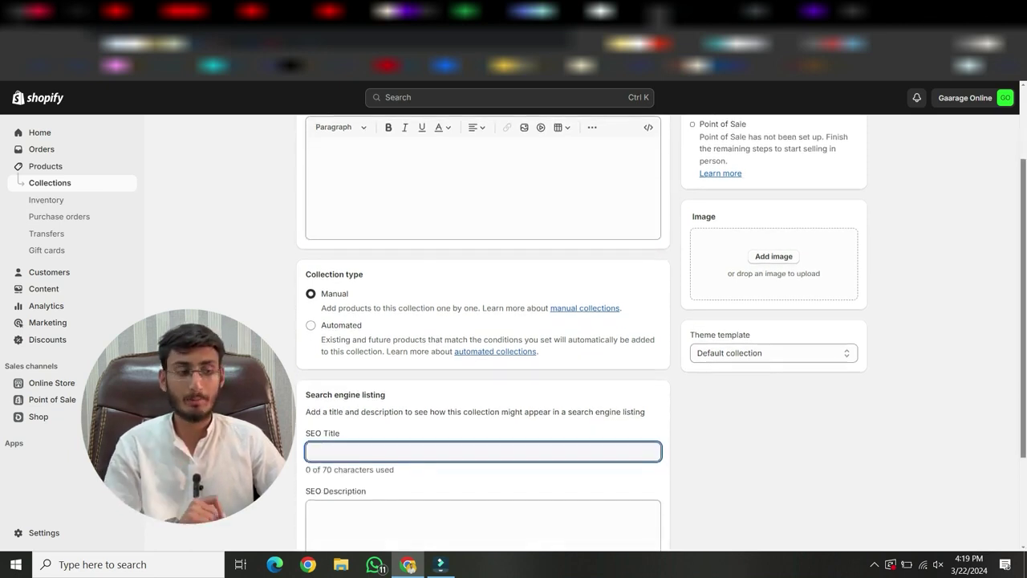
pyautogui.scroll(-2, 662, 308)
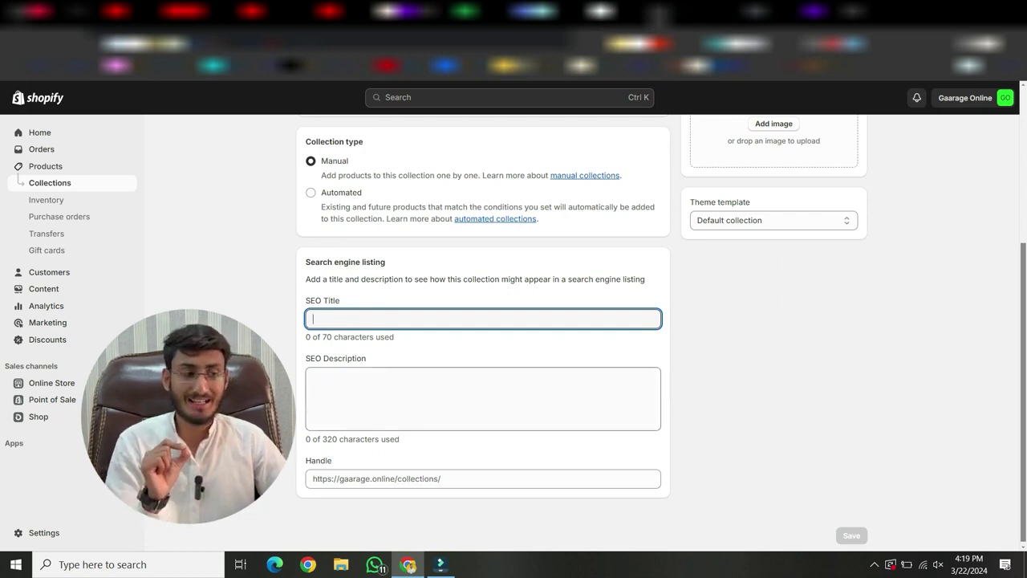
pyautogui.click(481, 398)
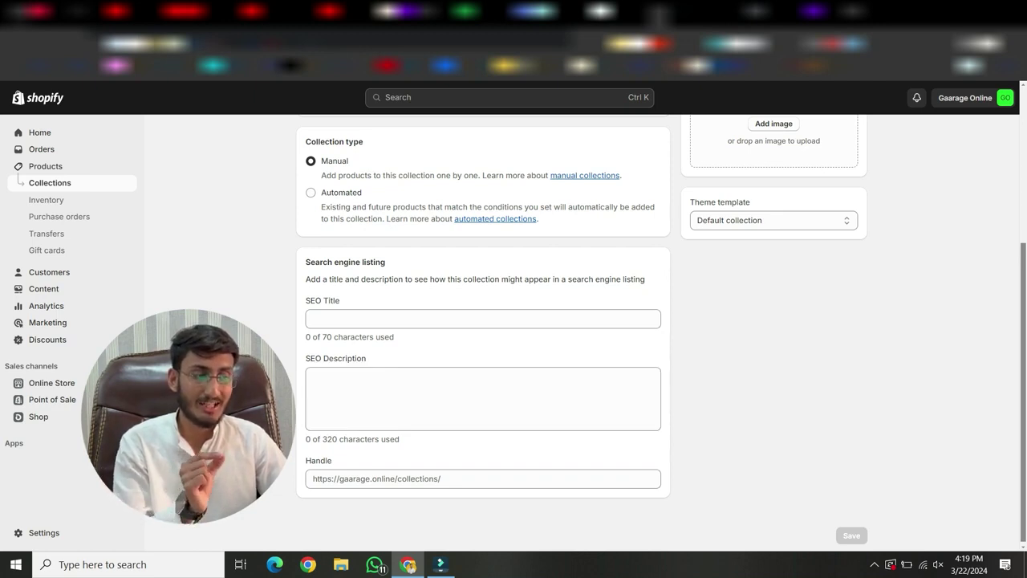
pyautogui.click(481, 478)
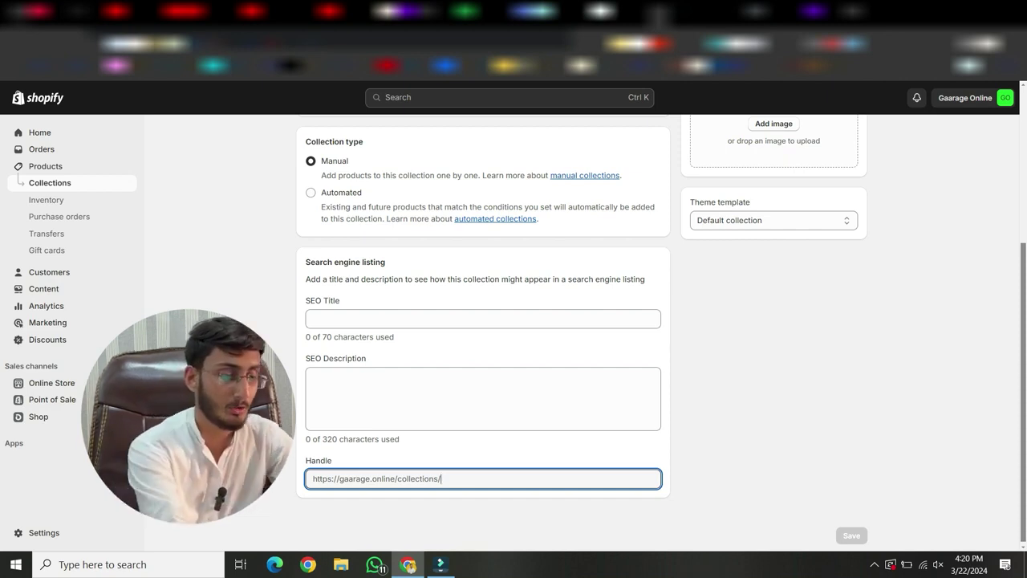
pyautogui.write('smartwatch')
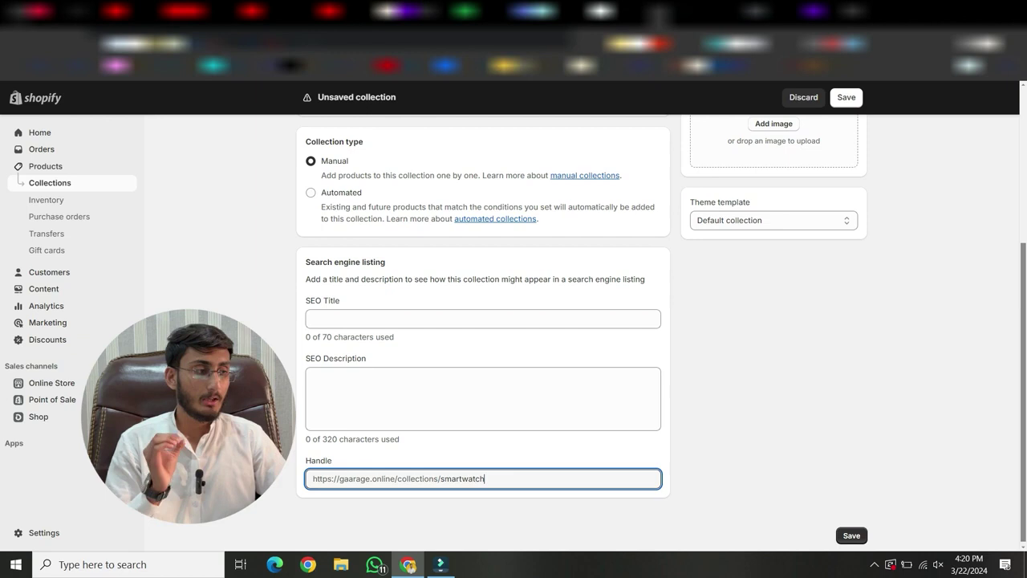
# Add the Shopify logo as the new collection's image and recheck the "smartwatch" handle in the search engine listing.
pyautogui.scroll(3, 662, 333)
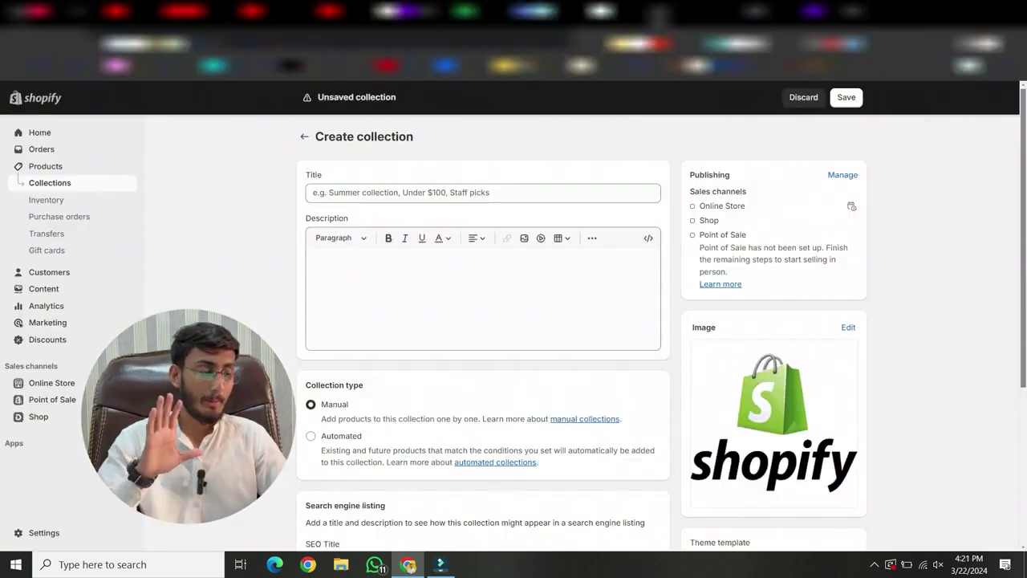
pyautogui.scroll(-1, 514, 321)
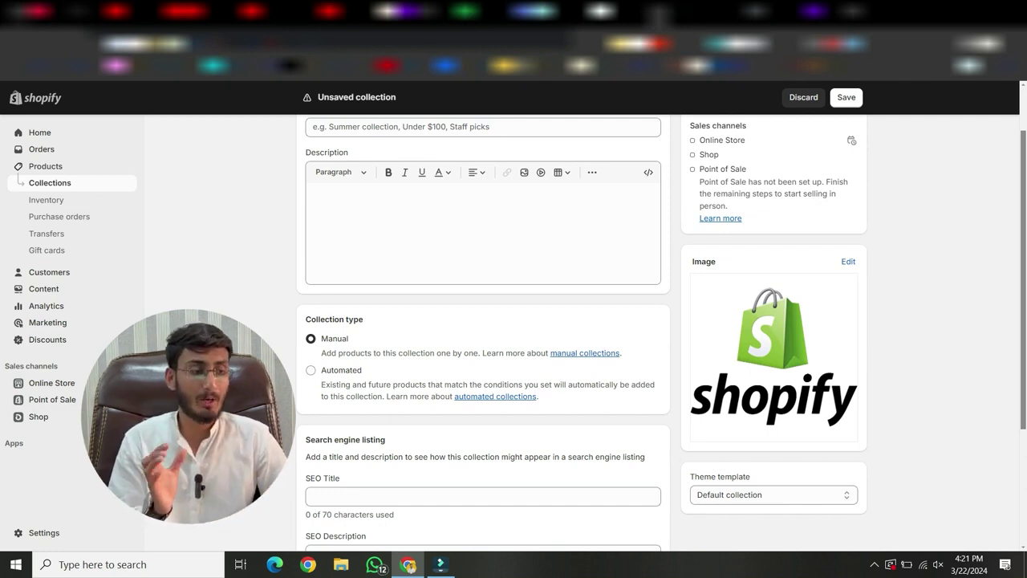
pyautogui.scroll(-2, 514, 329)
pyautogui.moveTo(486, 476); pyautogui.dragTo(440, 476)
pyautogui.scroll(2, 513, 333)
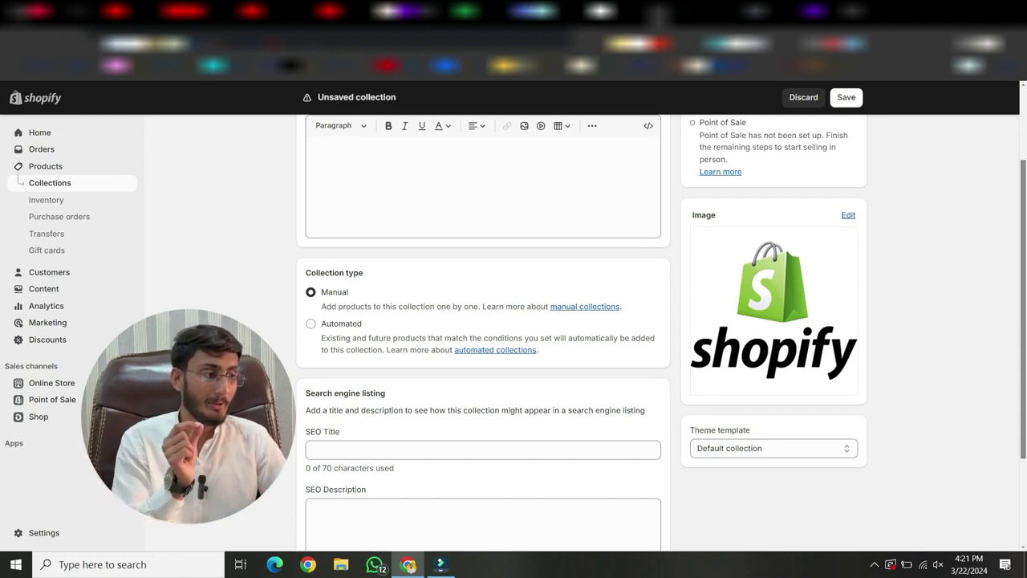
# Set the alt text of the collection's Shopify logo image to "shopify".
pyautogui.click(848, 214)
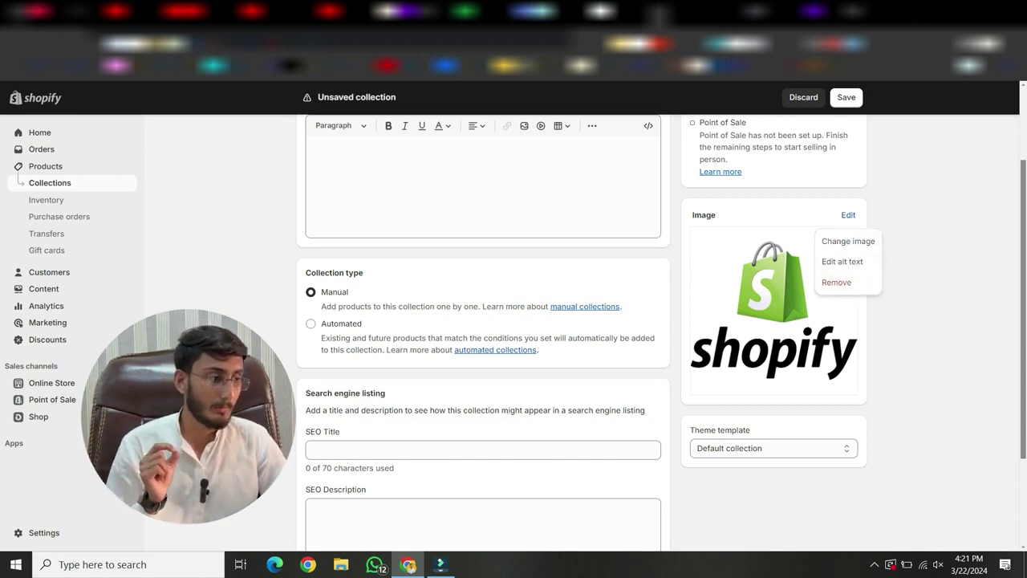
pyautogui.click(841, 261)
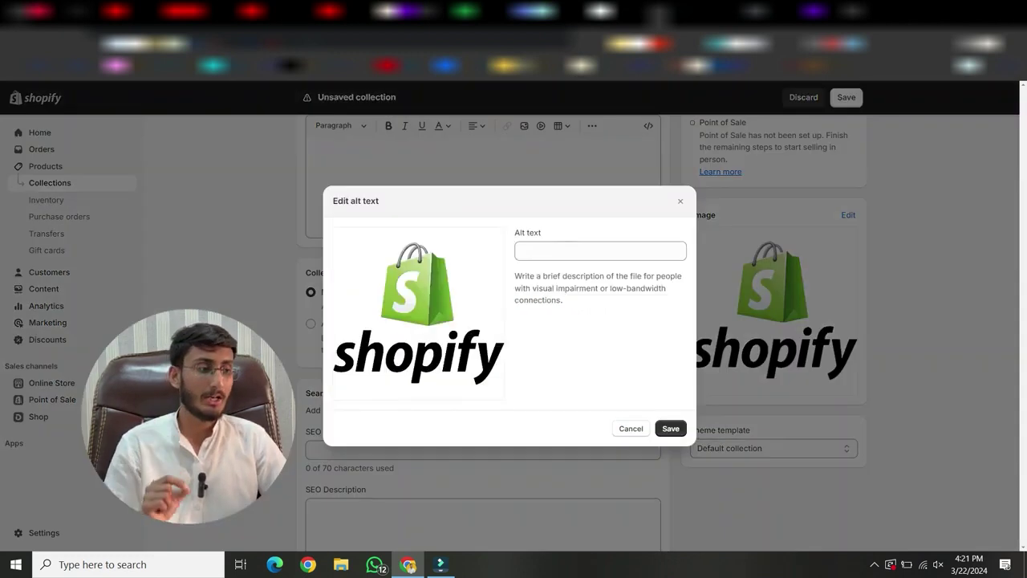
pyautogui.click(600, 251)
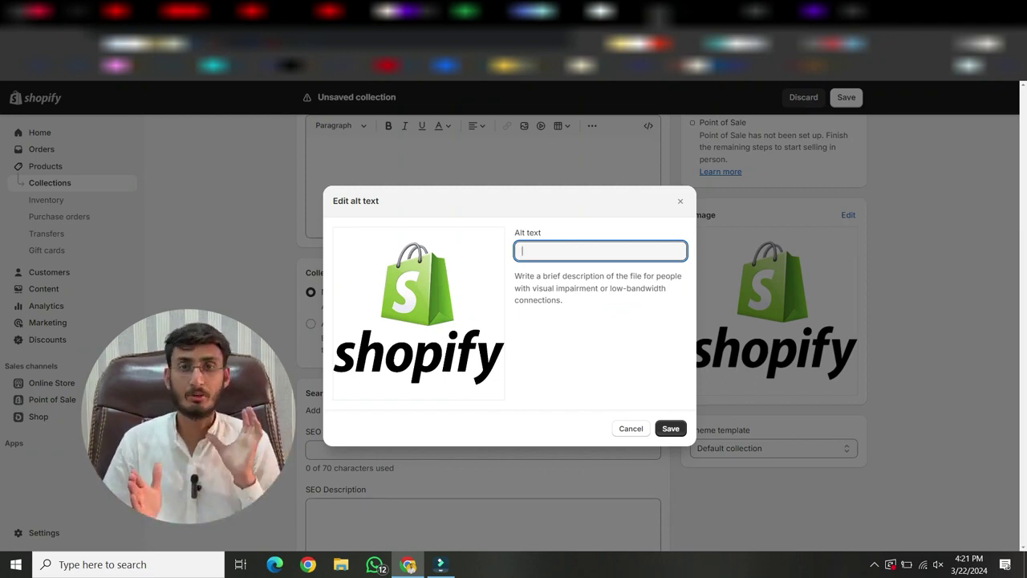
pyautogui.write('shopify')
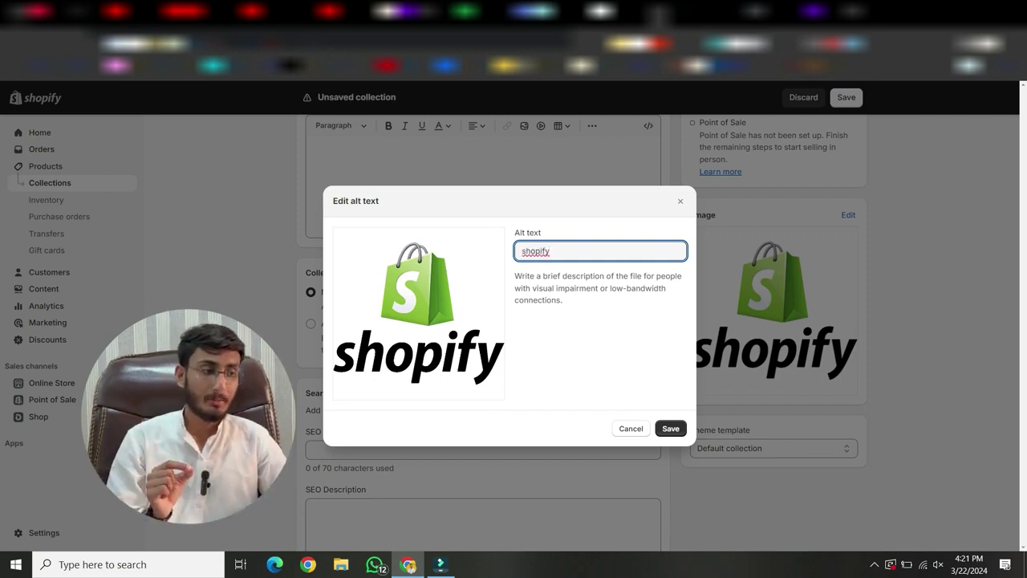
pyautogui.hotkey('ctrl', 'a')
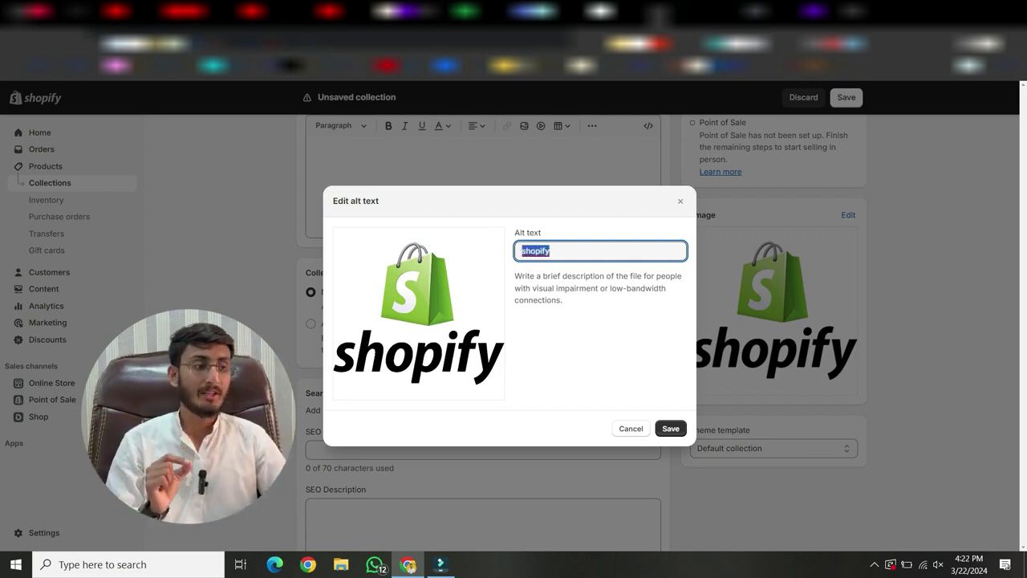
pyautogui.press('Right')
pyautogui.press('Return')
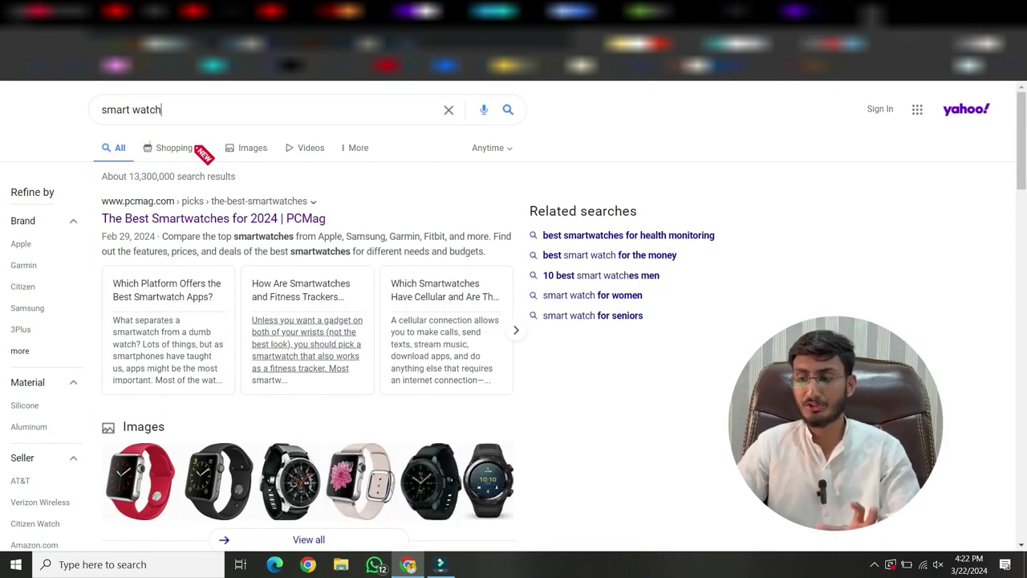
# Examine the watch images shown in the Yahoo search results for "smart watch".
pyautogui.scroll(-2, 305, 337)
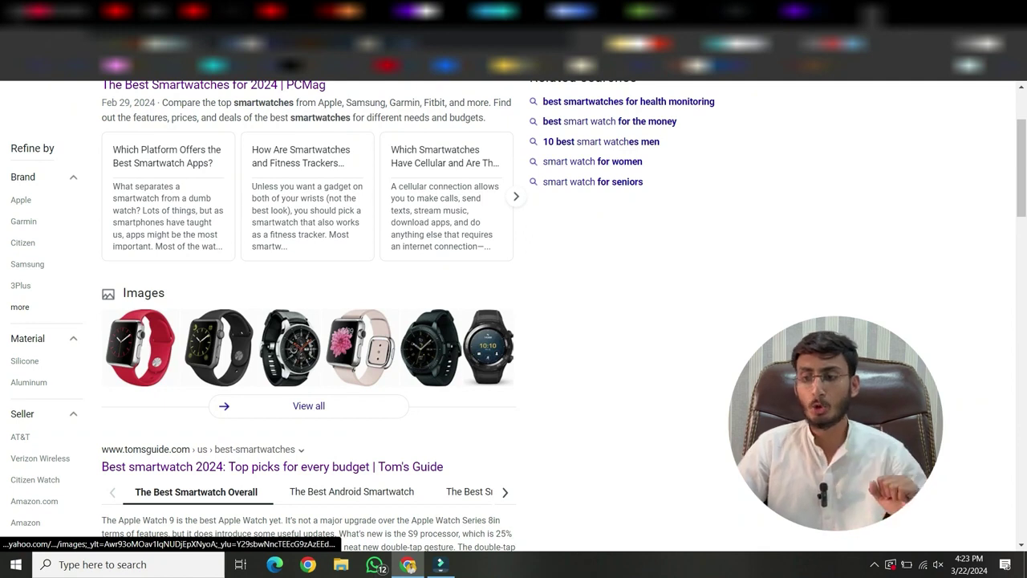
pyautogui.click(305, 337)
pyautogui.click(305, 337)
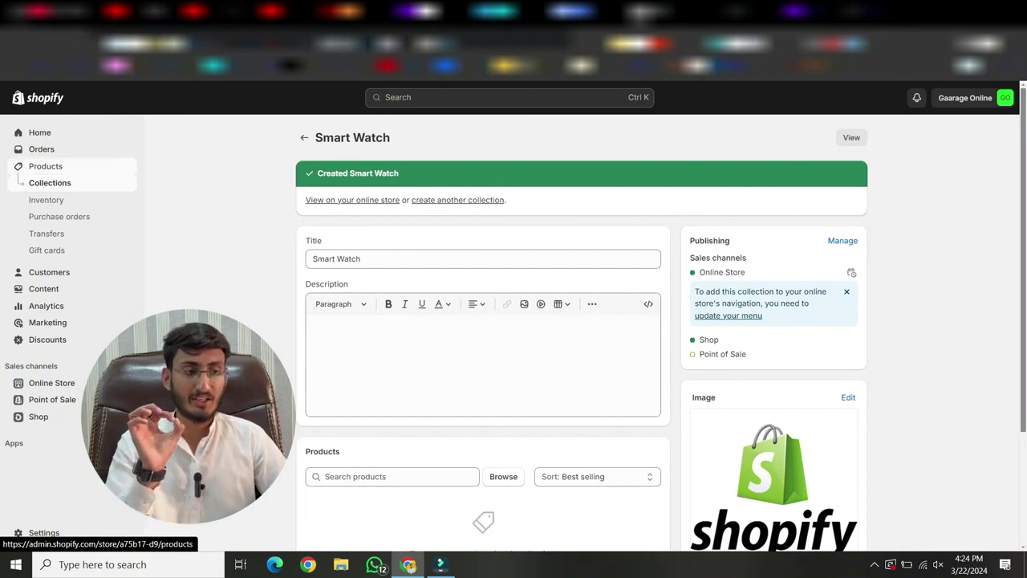
# Back in Shopify, start adding a new product and upload the Shopify logo as its media.
pyautogui.click(45, 166)
pyautogui.click(975, 137)
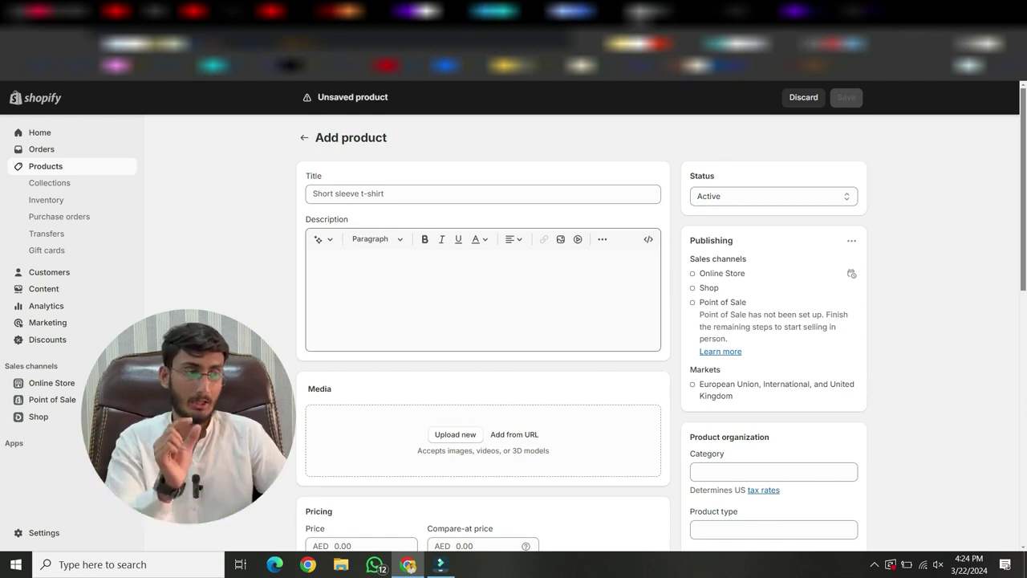
pyautogui.click(313, 193)
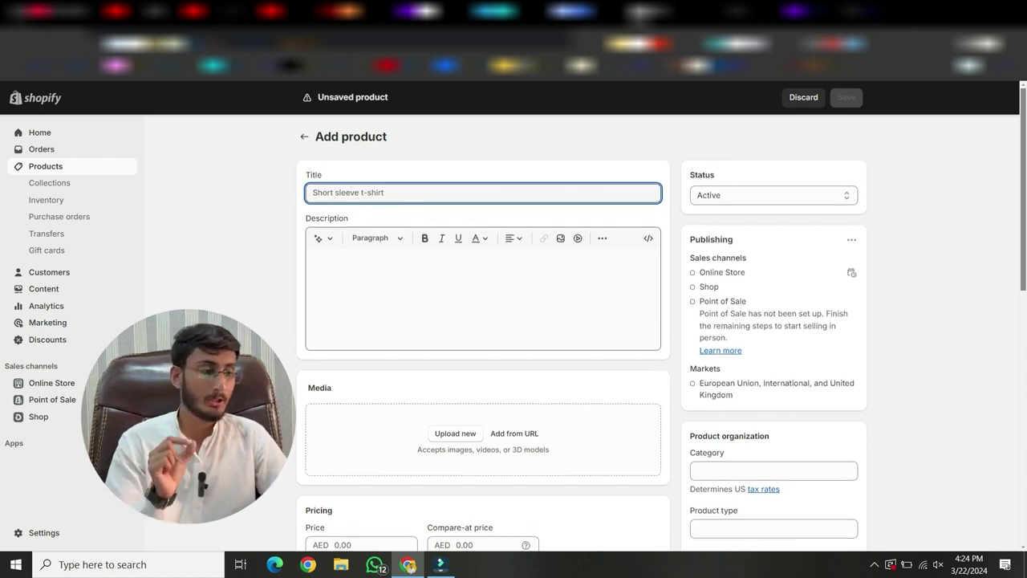
pyautogui.scroll(-2, 662, 320)
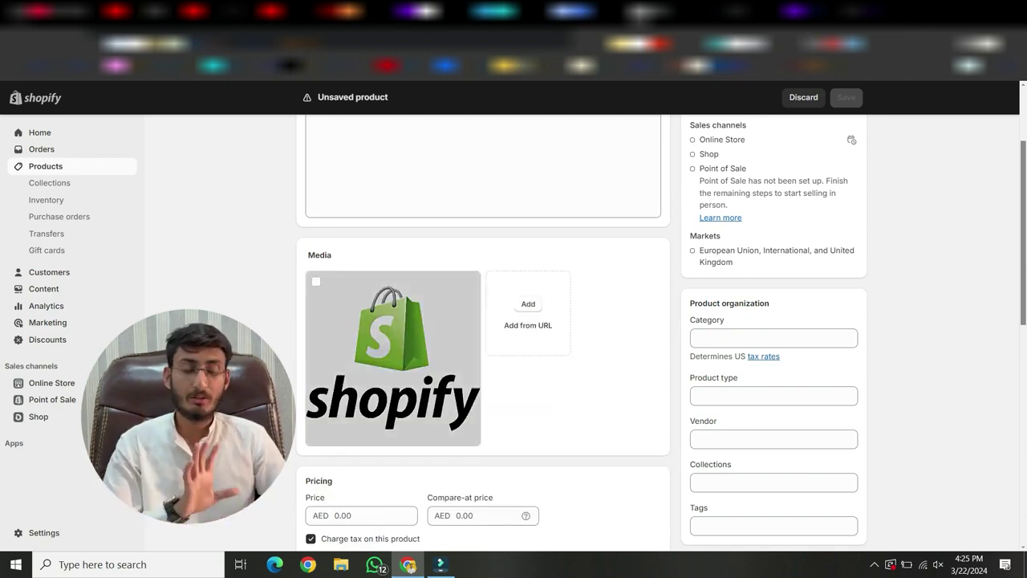
# Open the new product's search engine listing for editing, with its page title, meta description and URL handle.
pyautogui.scroll(-3, 582, 321)
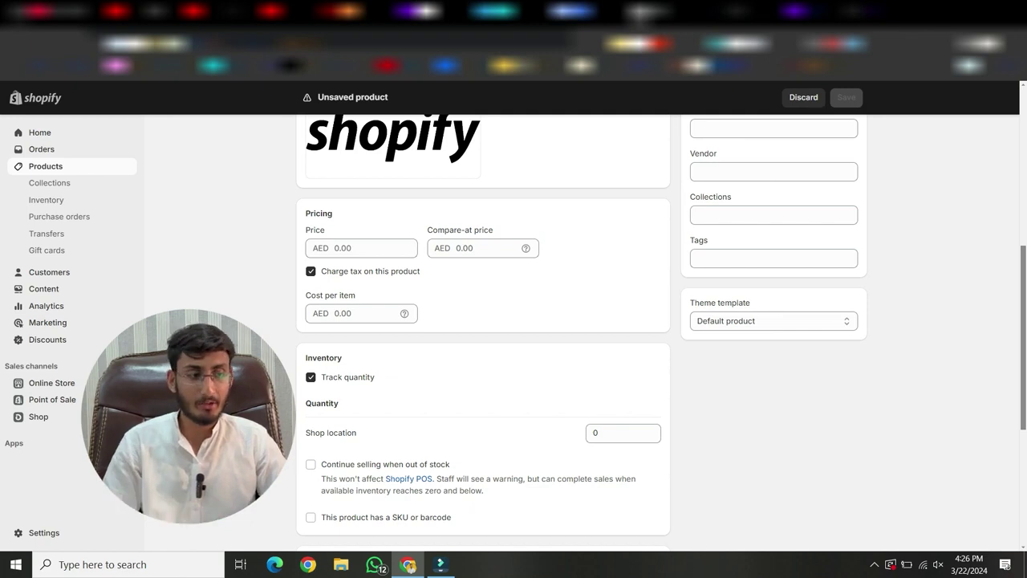
pyautogui.scroll(-2, 581, 321)
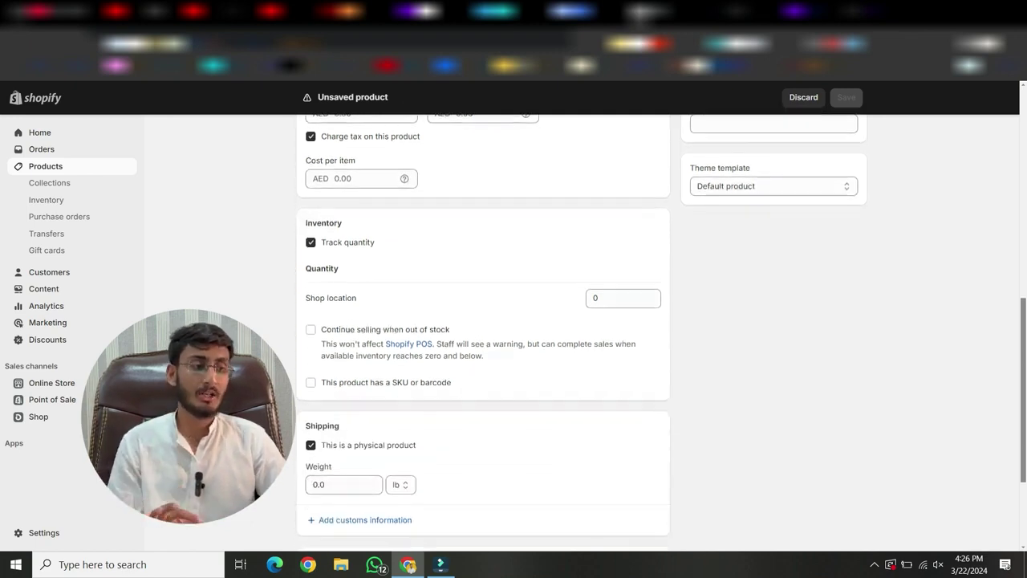
pyautogui.scroll(-2, 582, 329)
pyautogui.scroll(-1, 581, 332)
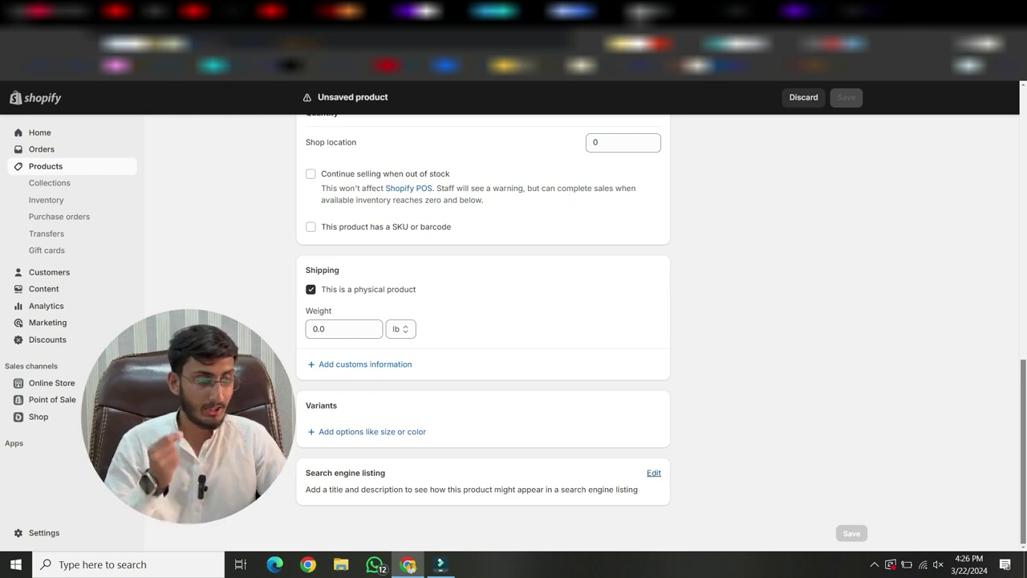
pyautogui.click(653, 472)
pyautogui.scroll(-3, 484, 337)
pyautogui.scroll(-1, 483, 329)
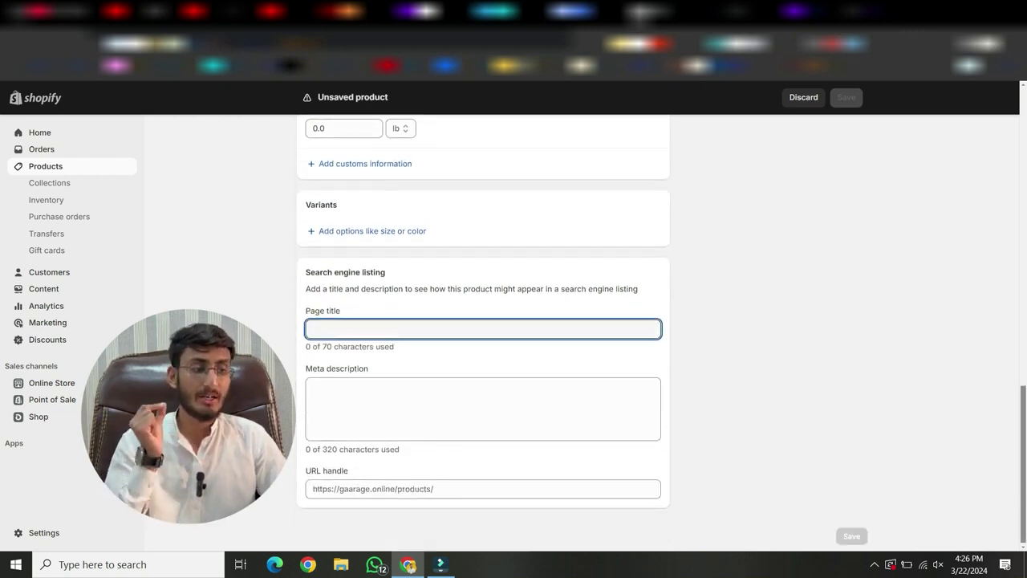
# Set the new product's URL handle to "t900ultrasmartwatch" in its search engine listing.
pyautogui.click(313, 386)
pyautogui.click(746, 385)
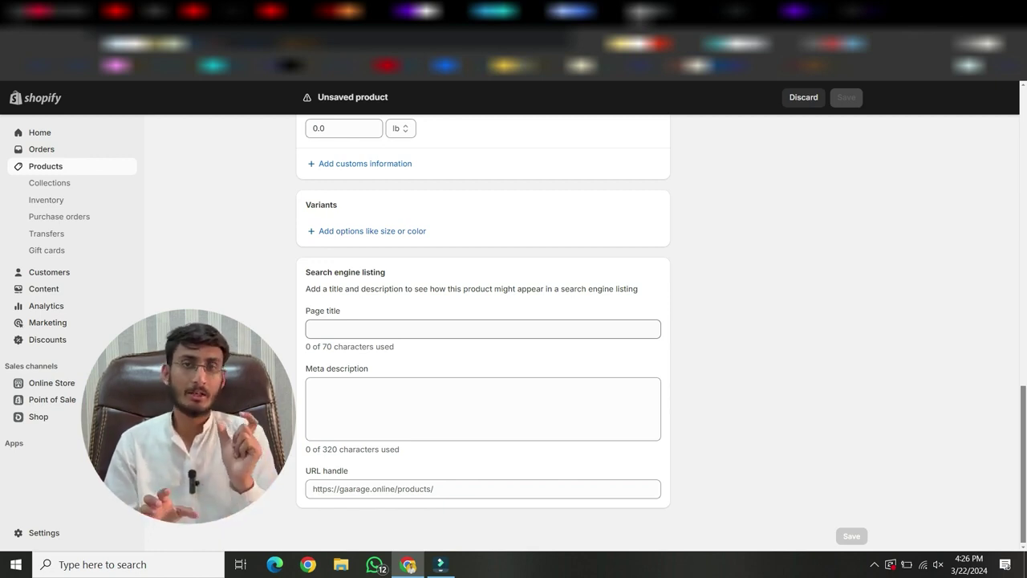
pyautogui.click(483, 408)
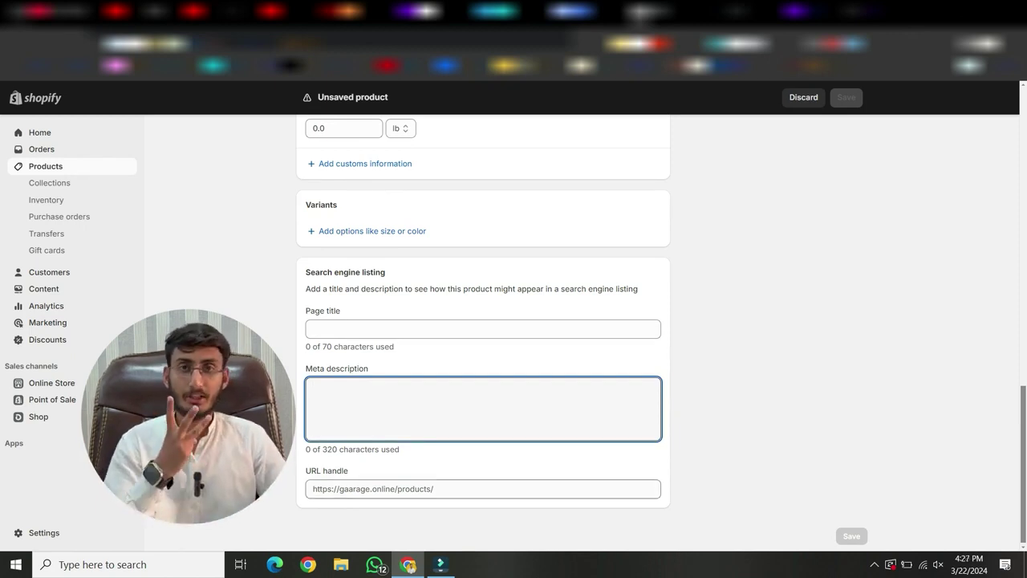
pyautogui.click(481, 489)
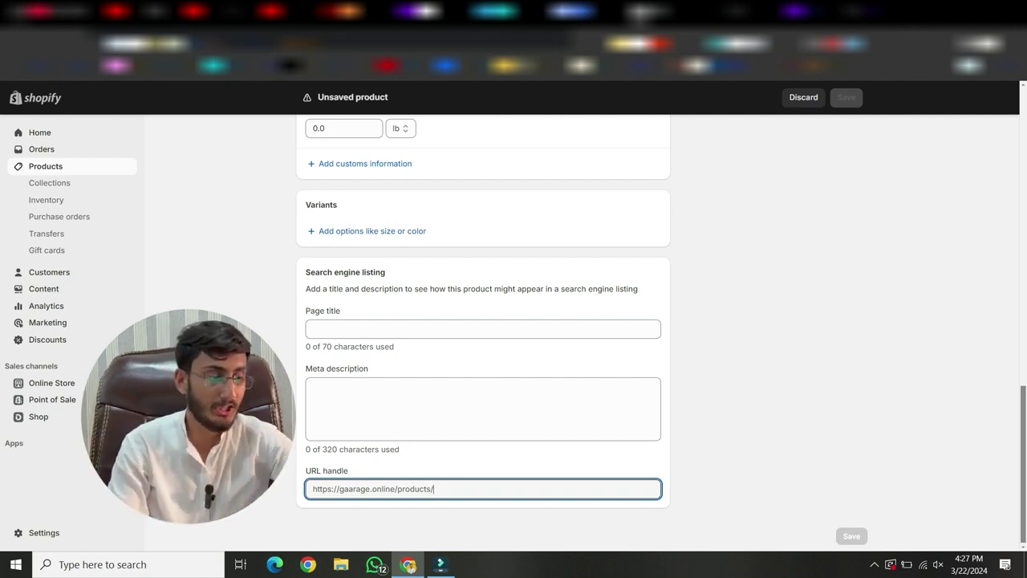
pyautogui.write('t900ultrasmartwatch')
pyautogui.scroll(-1, 513, 321)
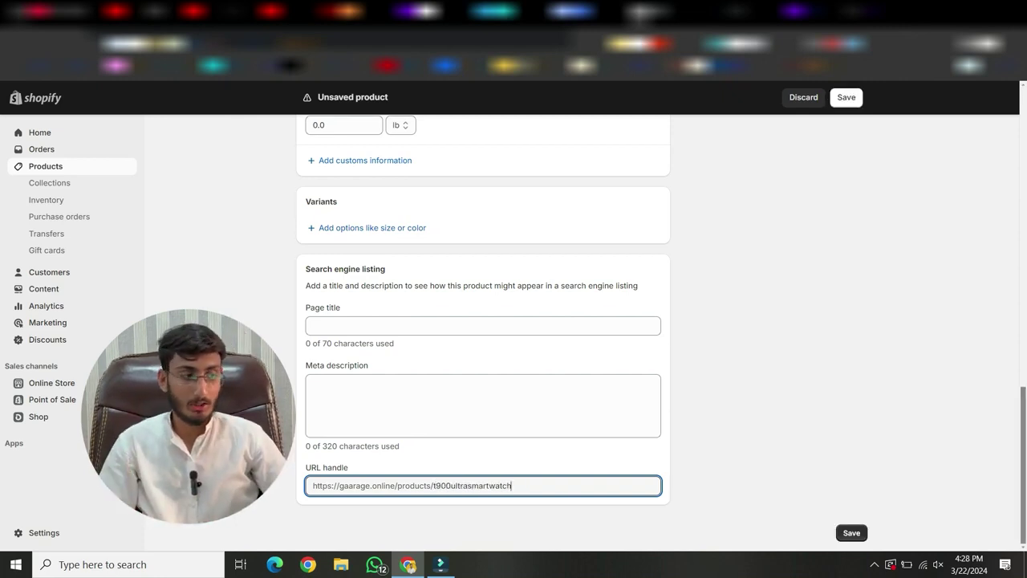
pyautogui.scroll(15, 513, 329)
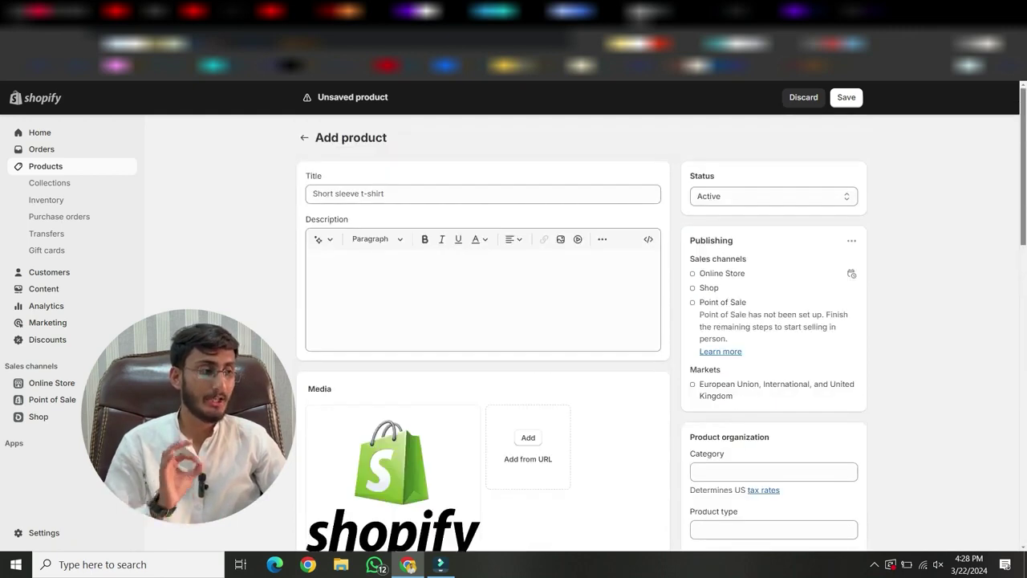
pyautogui.scroll(-5, 514, 329)
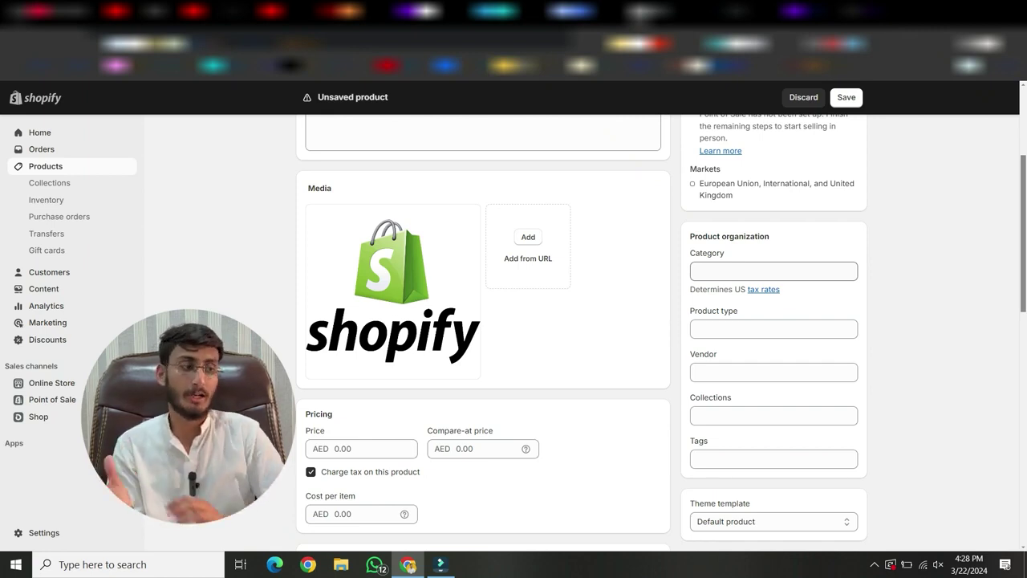
# Set the new product's category to Electronics and its product type to Luxury Watch.
pyautogui.click(773, 271)
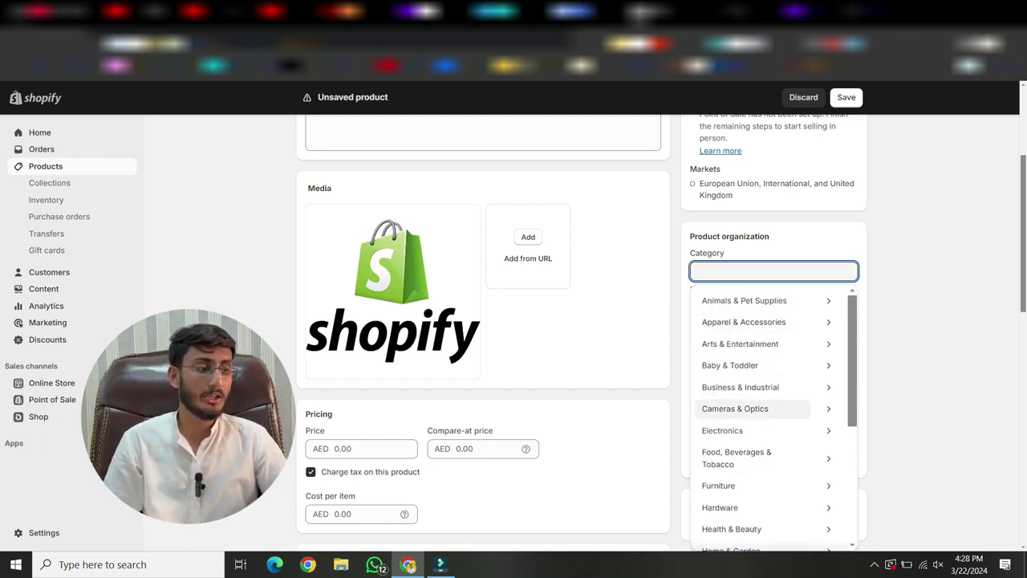
pyautogui.click(734, 430)
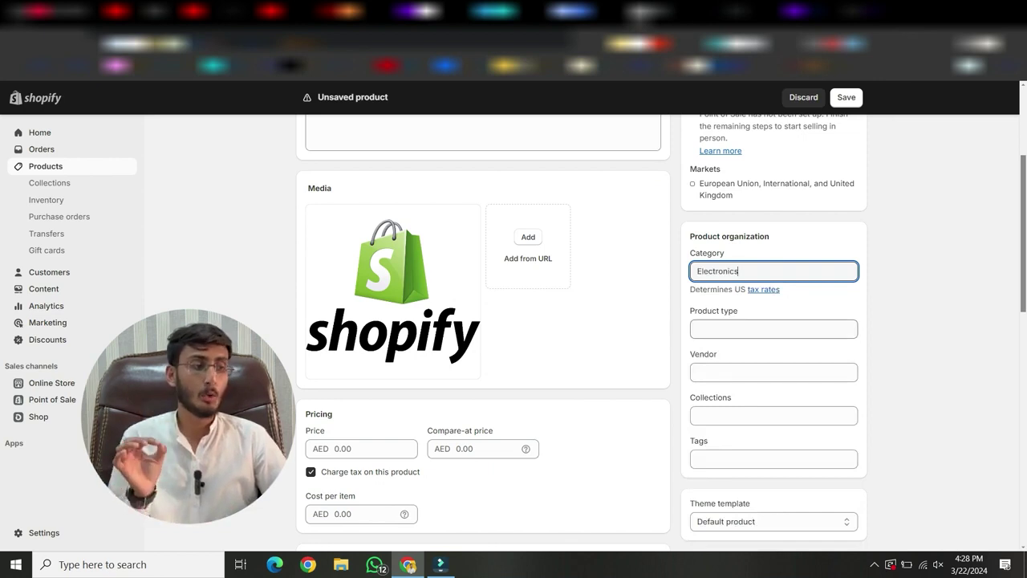
pyautogui.click(773, 328)
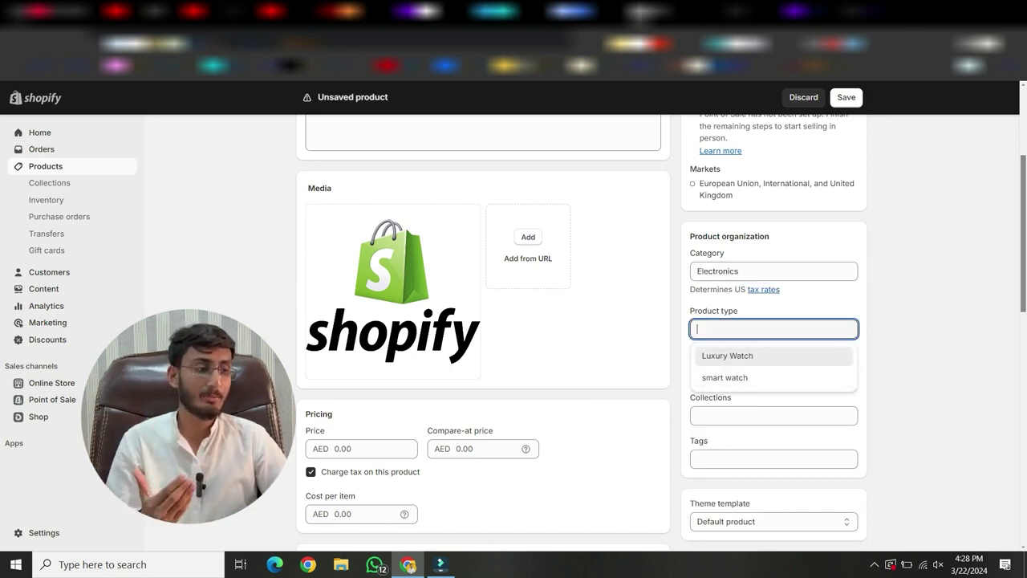
pyautogui.press('Return')
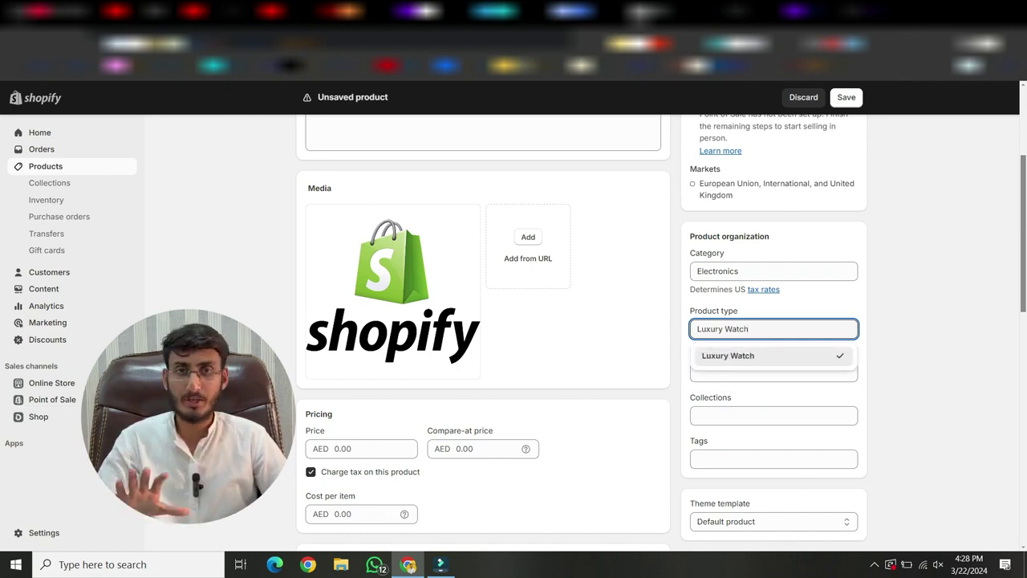
# Set the product's vendor to Gaarage Online and add it to the Home page and Smart Watch collections.
pyautogui.scroll(-1, 582, 321)
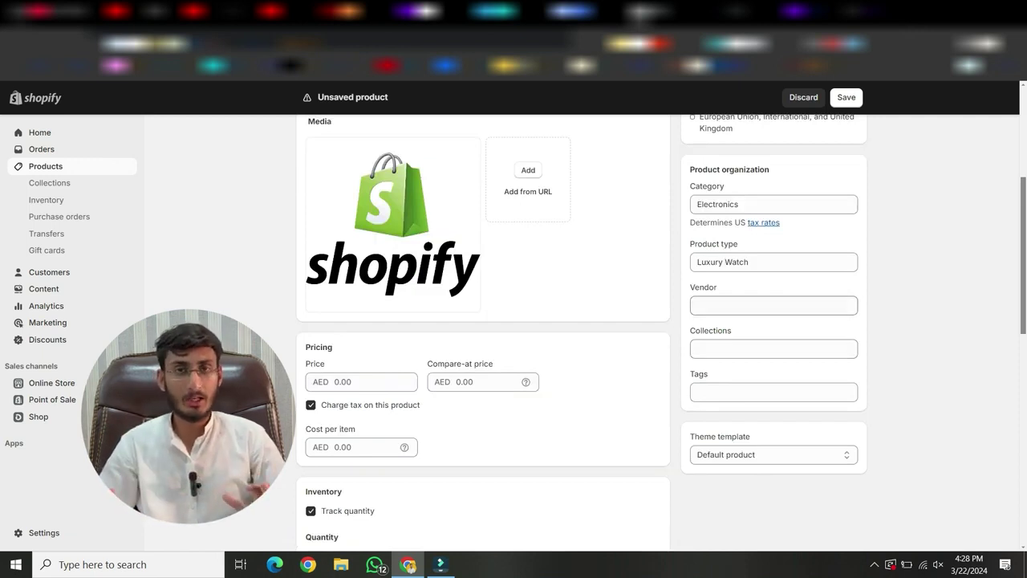
pyautogui.click(774, 305)
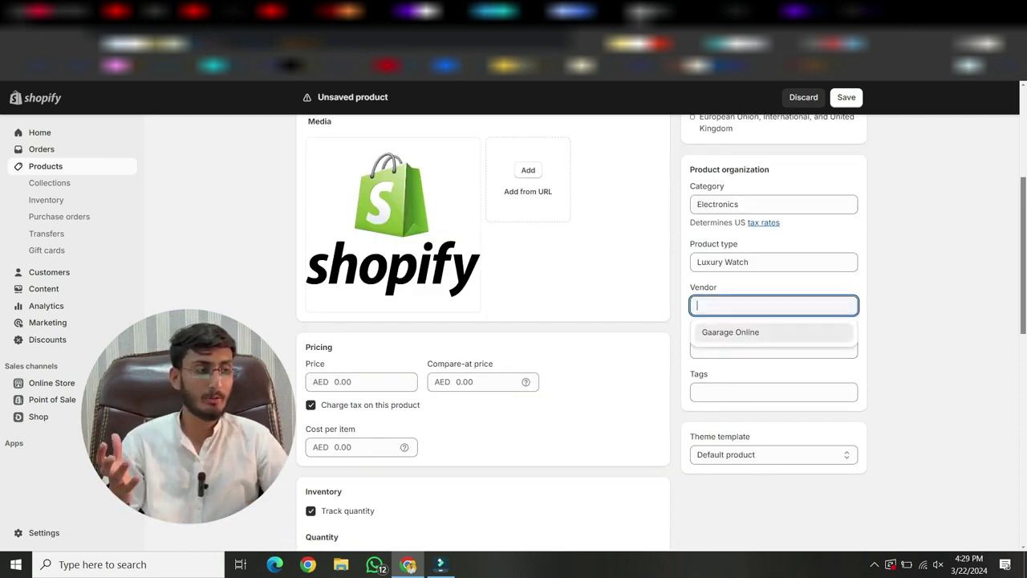
pyautogui.click(730, 332)
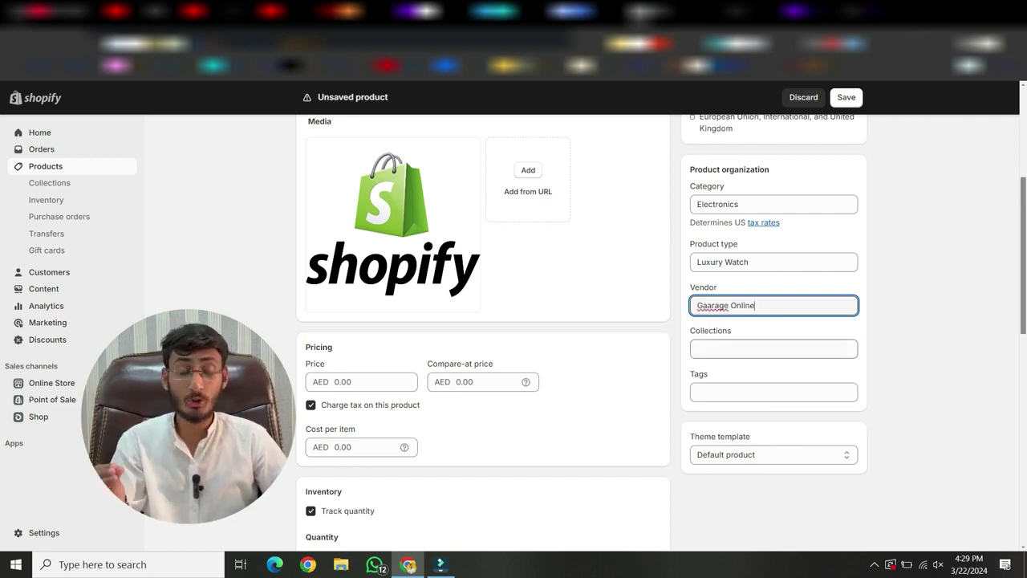
pyautogui.click(773, 348)
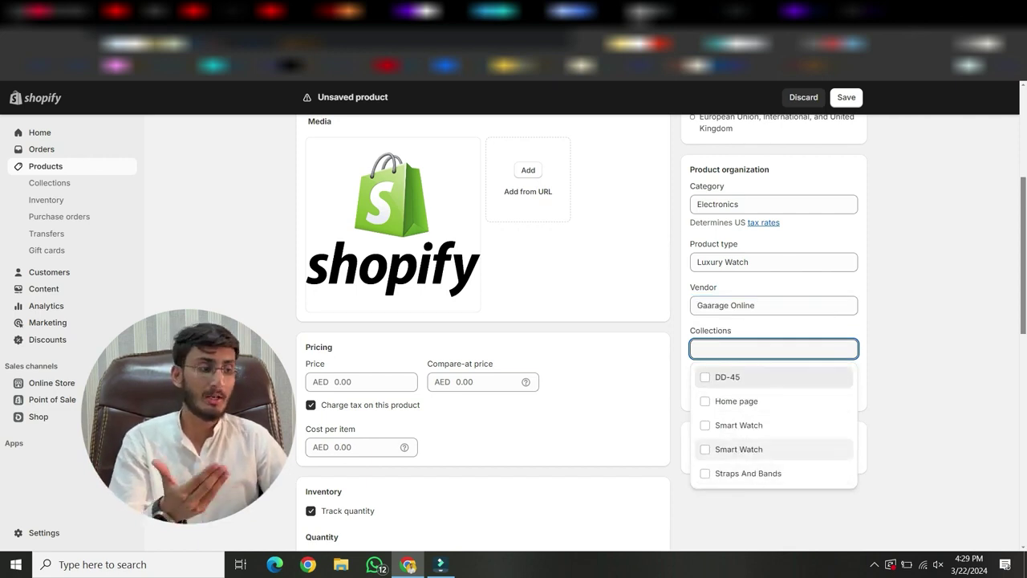
pyautogui.click(736, 400)
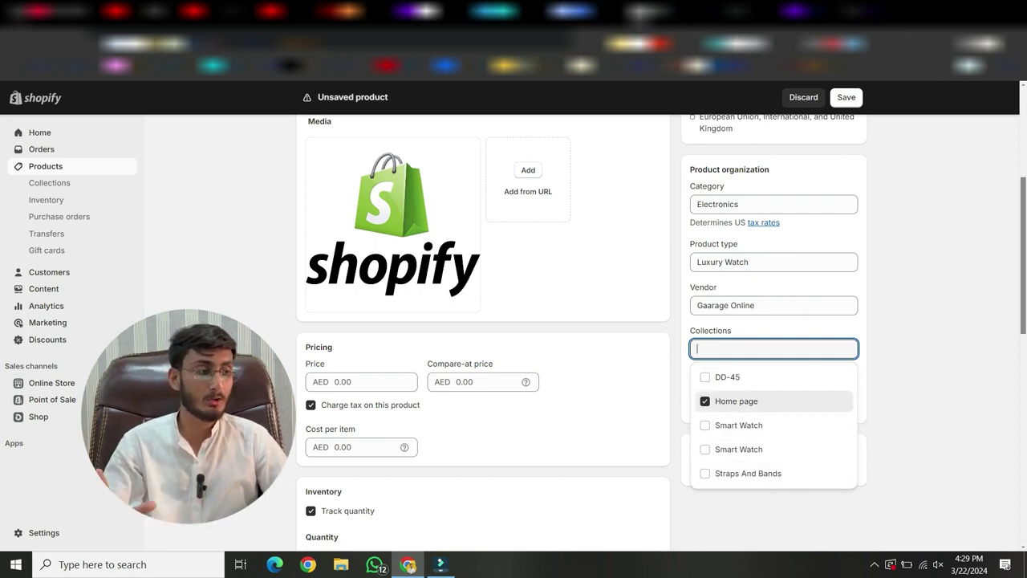
pyautogui.click(735, 425)
pyautogui.press('Escape')
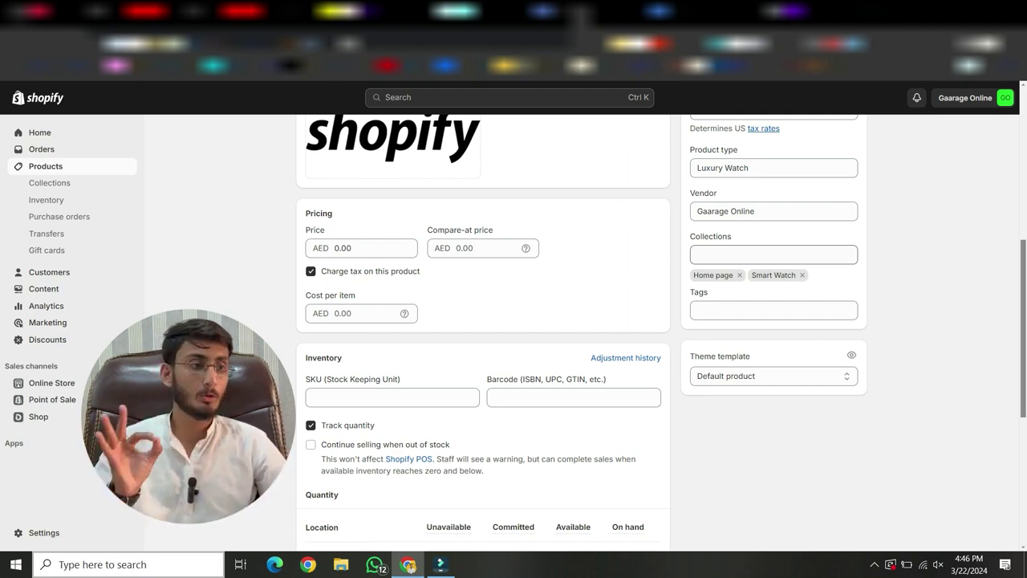
# Switch to YouTube, search again for "smart watch" and review the top related keyword opportunities for product tags.
pyautogui.click(96, 10)
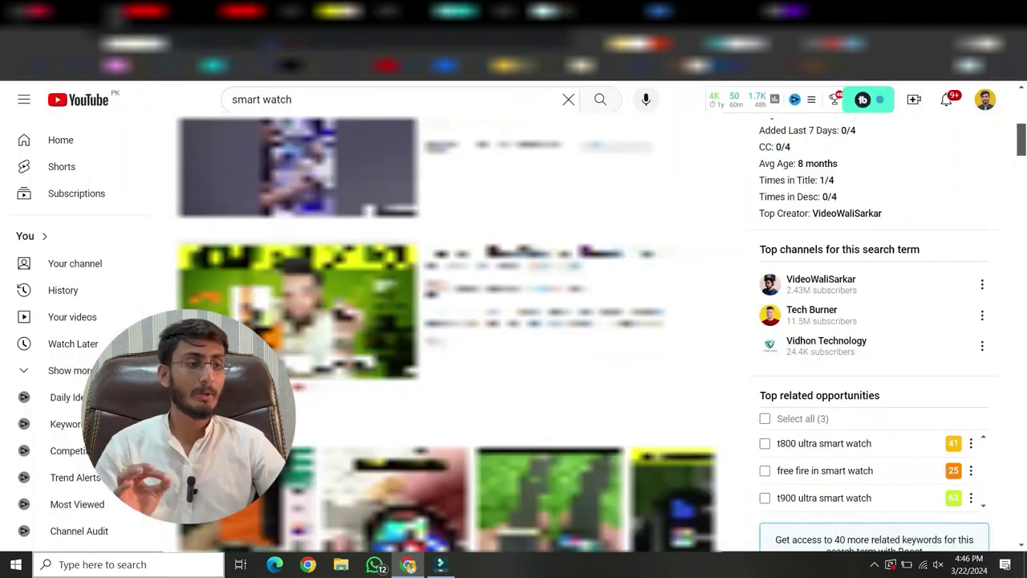
pyautogui.click(577, 102)
pyautogui.hotkey('ctrl', 'shift', 'Left')
pyautogui.hotkey('ctrl', 'shift', 'Left')
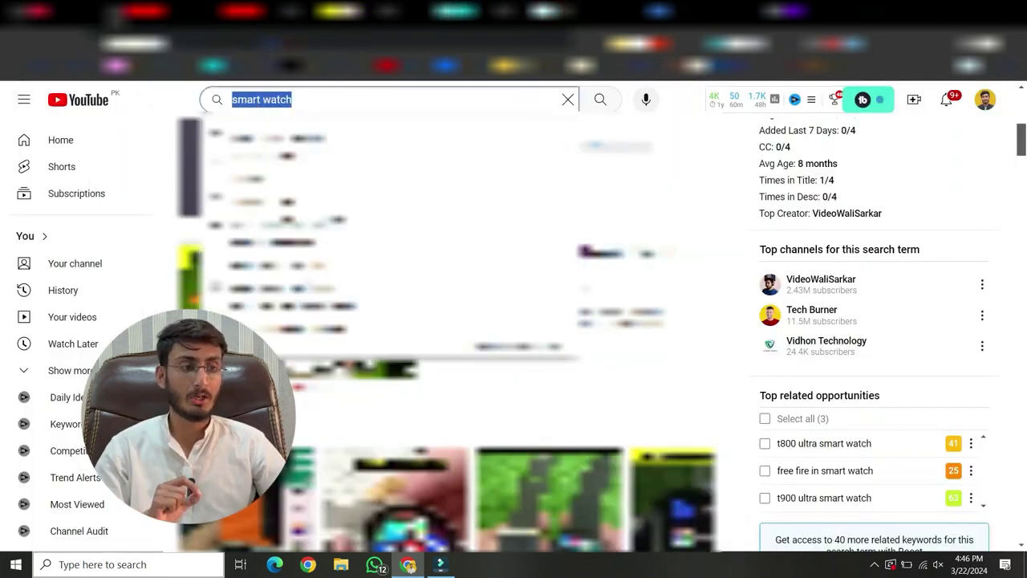
pyautogui.press('Return')
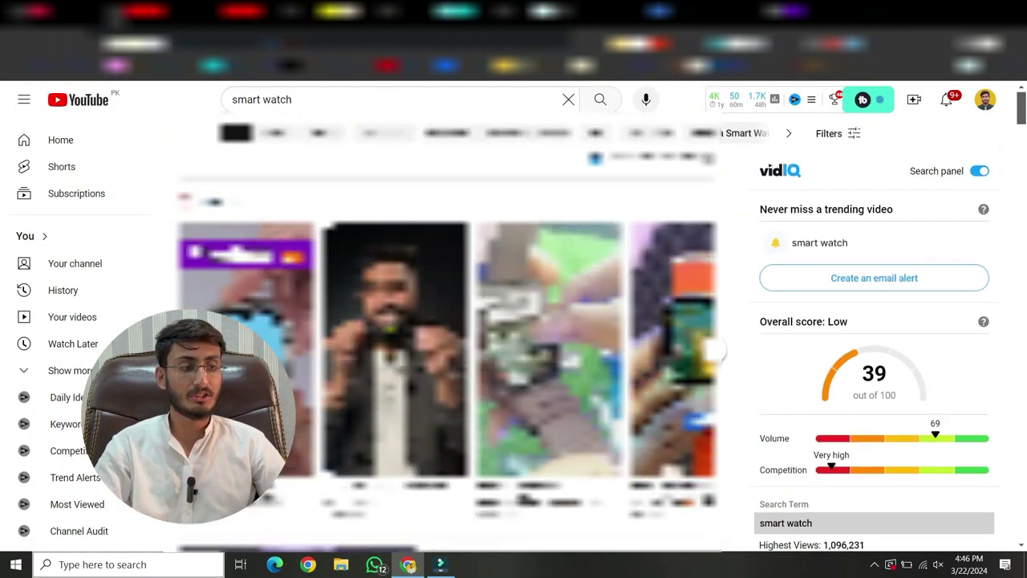
pyautogui.scroll(-6, 449, 333)
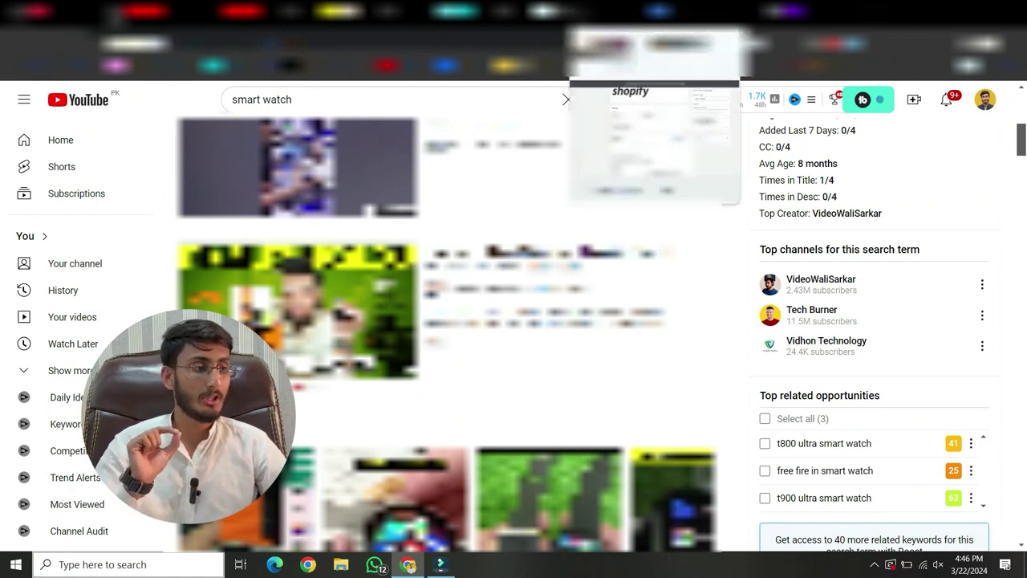
# Back in Shopify, go to the online store's pages and start adding a new page.
pyautogui.click(582, 15)
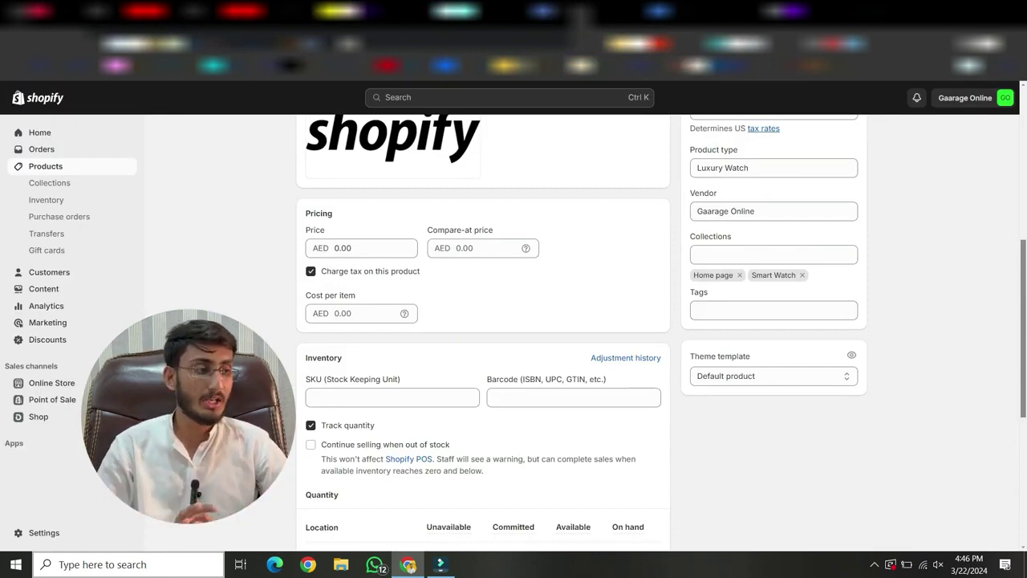
pyautogui.scroll(5, 478, 239)
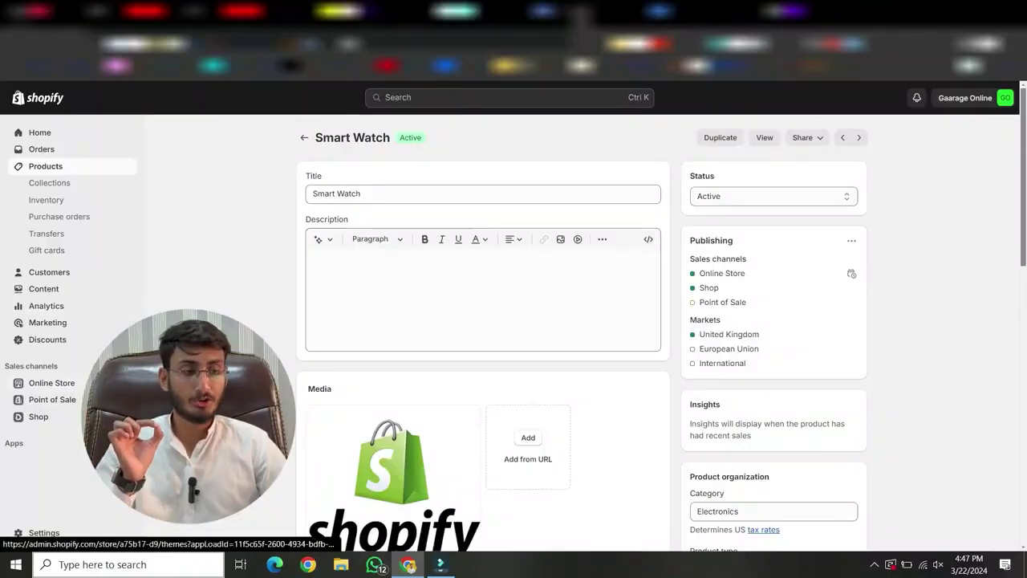
pyautogui.click(112, 382)
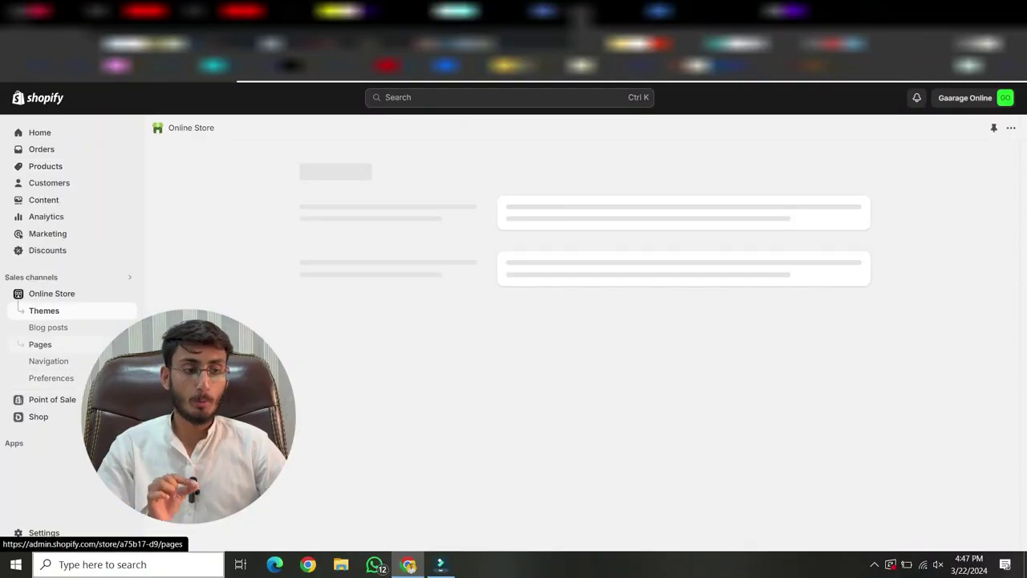
pyautogui.click(40, 344)
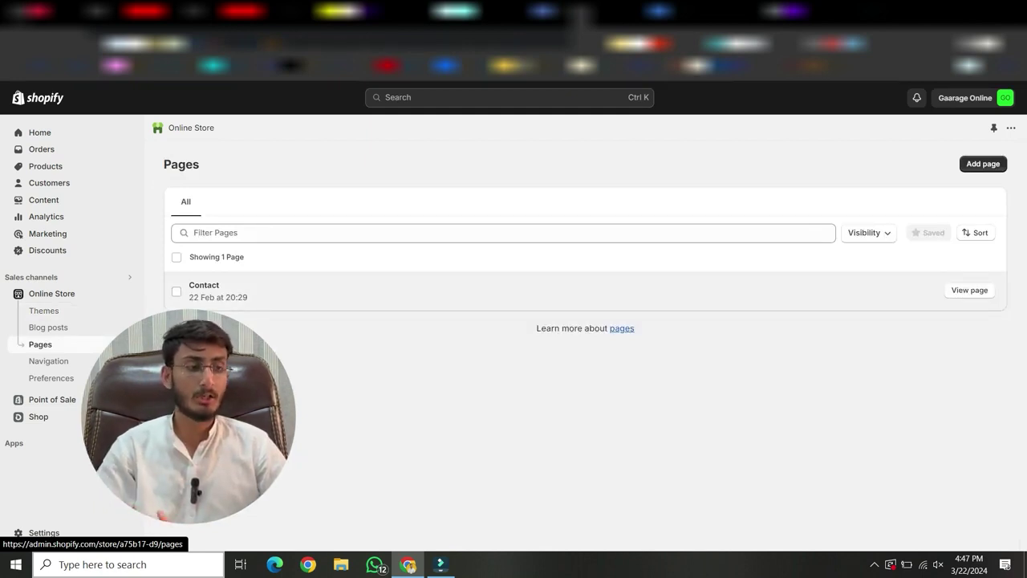
pyautogui.click(983, 163)
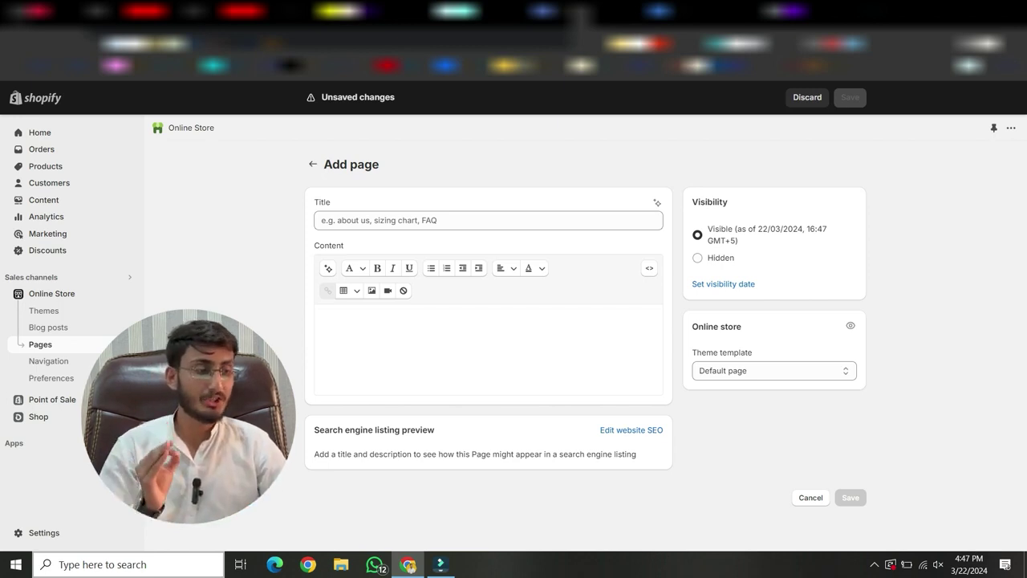
# Open the new page's search engine listing for editing and examine its page title, description and URL handle fields.
pyautogui.click(631, 430)
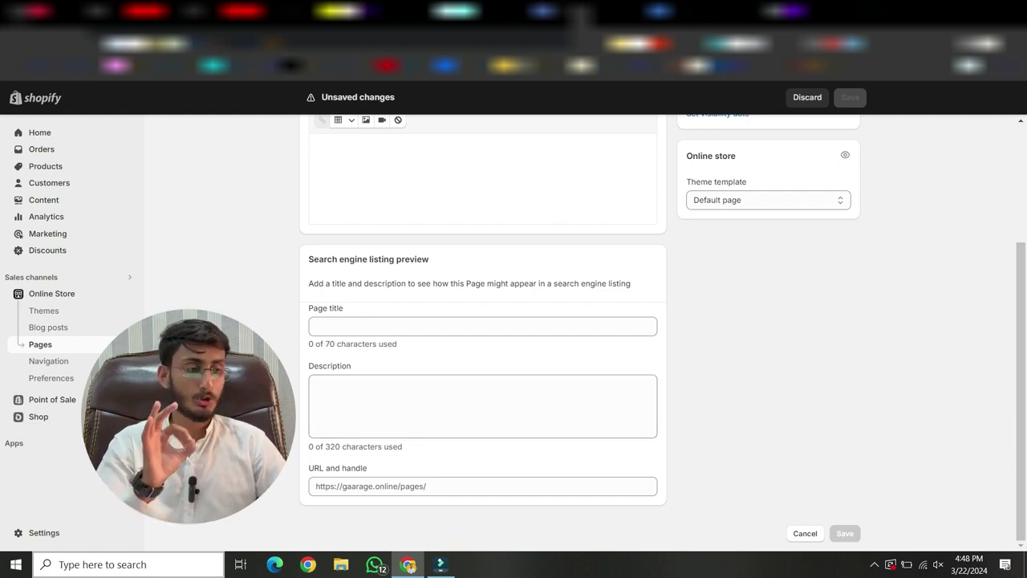
pyautogui.click(482, 485)
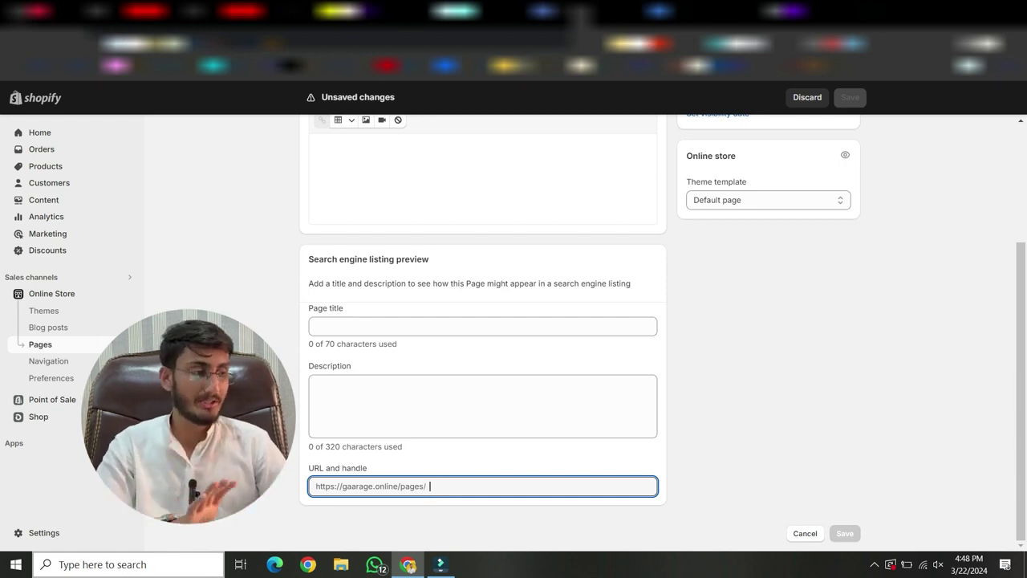
pyautogui.scroll(3, 481, 321)
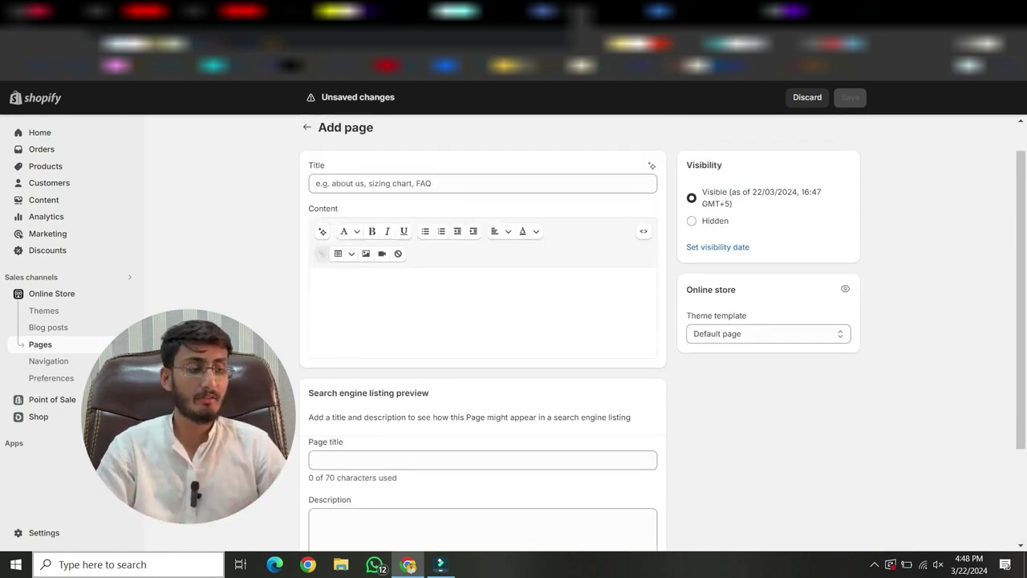
pyautogui.scroll(-3, 481, 321)
pyautogui.scroll(3, 481, 321)
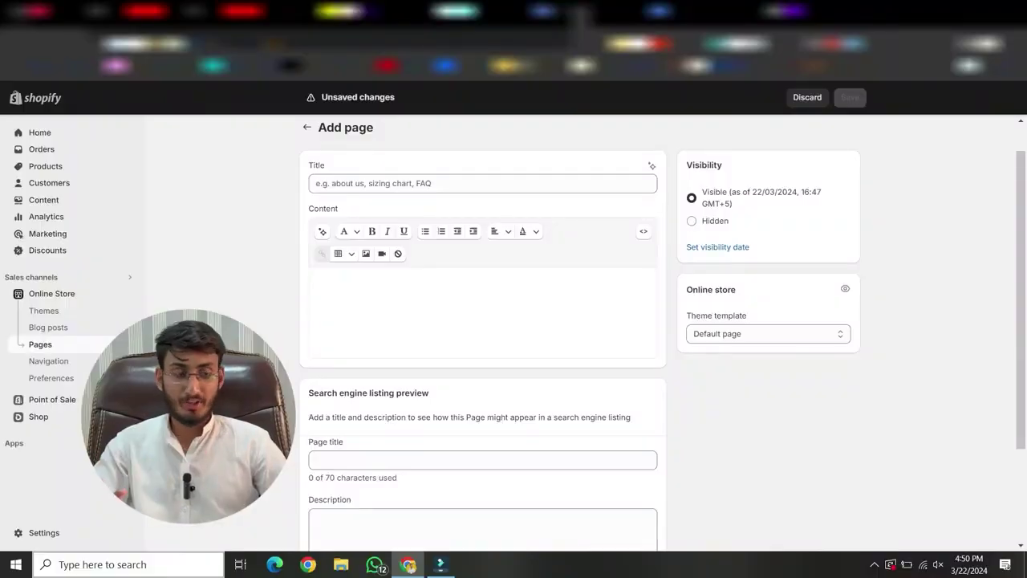
# Leave the new page and open the online store's themes.
pyautogui.click(43, 311)
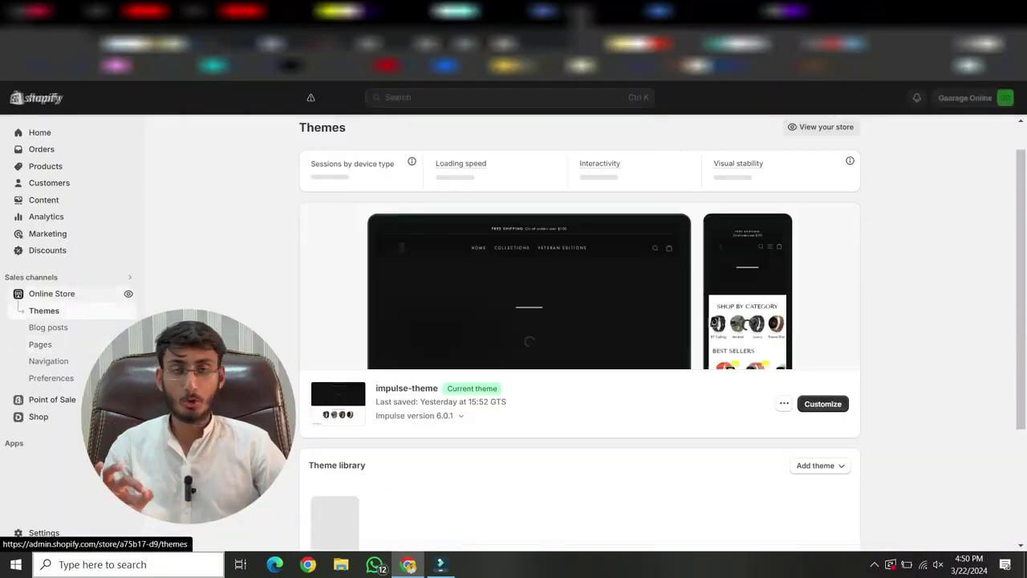